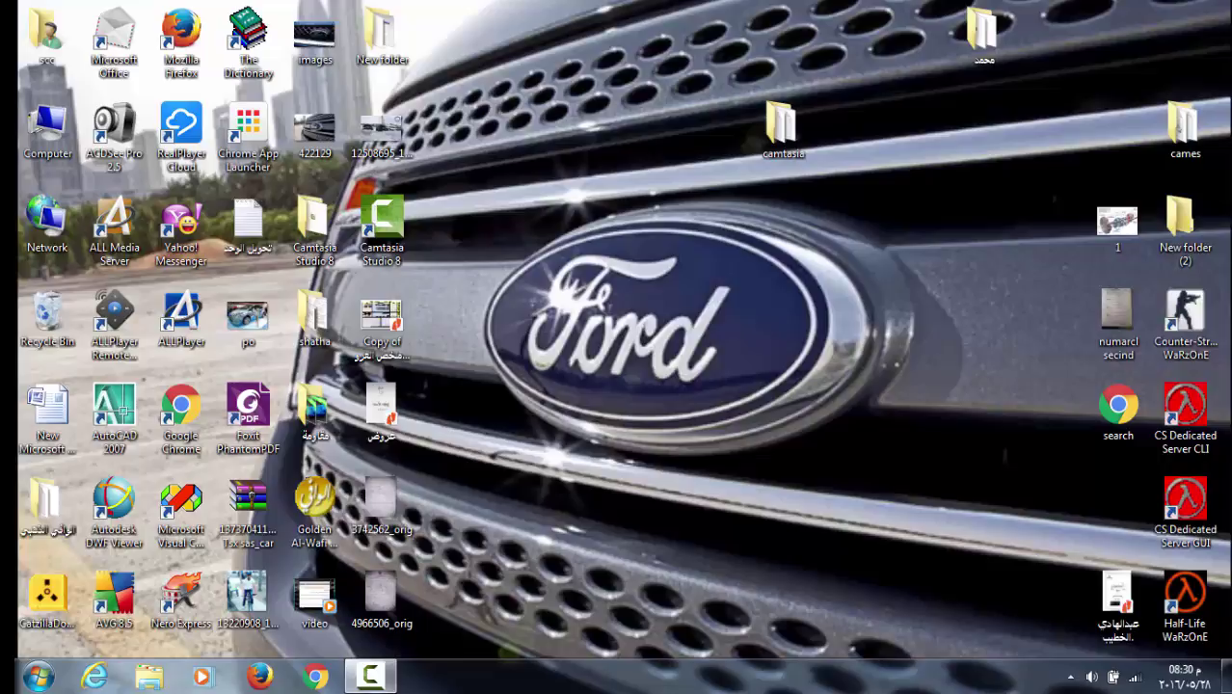
View the bookmarked MediaFire pages for برنامج - 2015.rar and تفعيل.rar in separate Chrome tabs and close the browser.
click(318, 678)
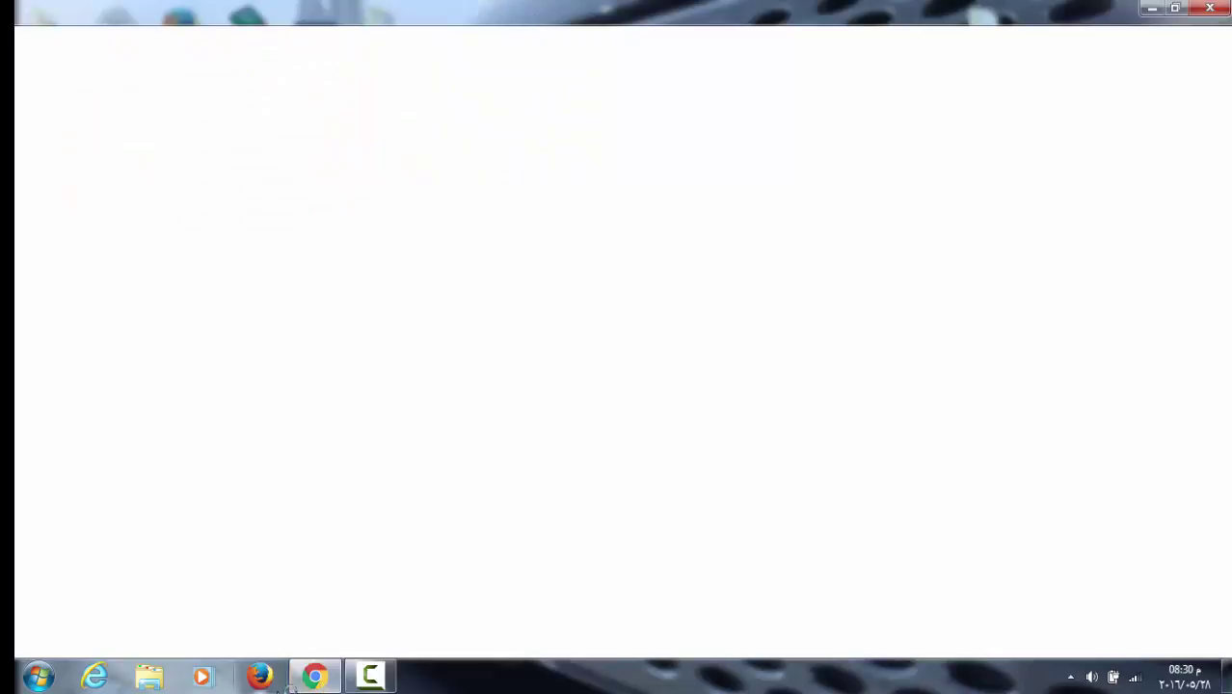
click(836, 66)
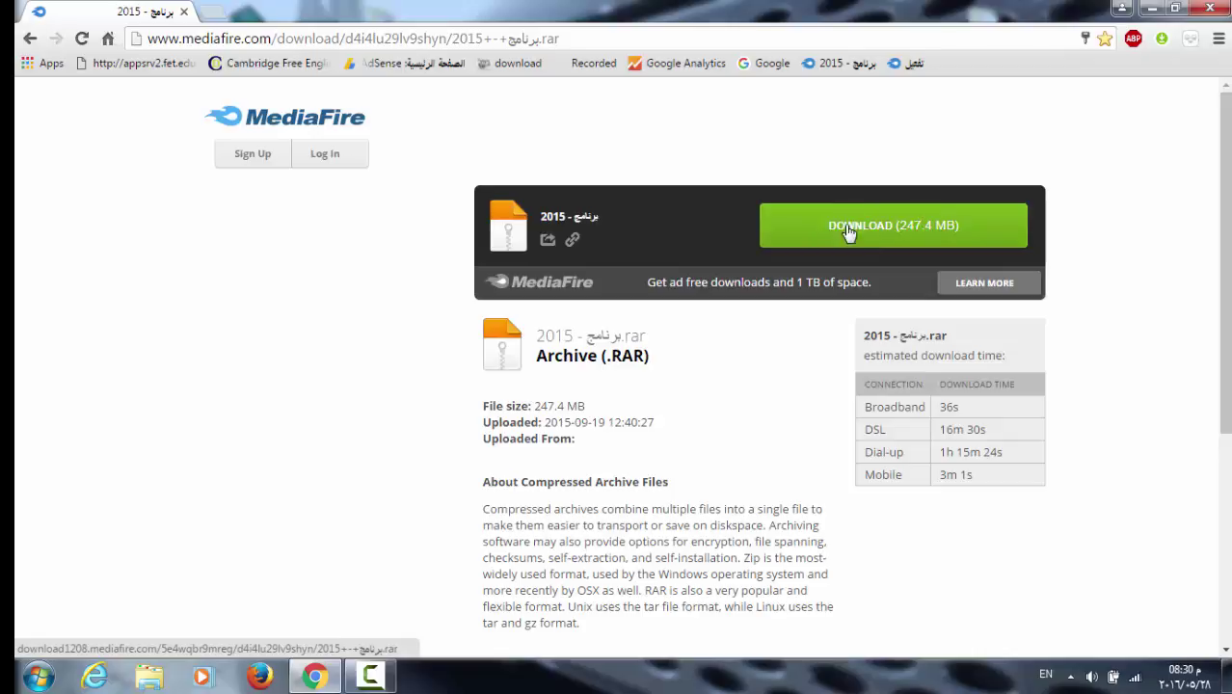
click(214, 14)
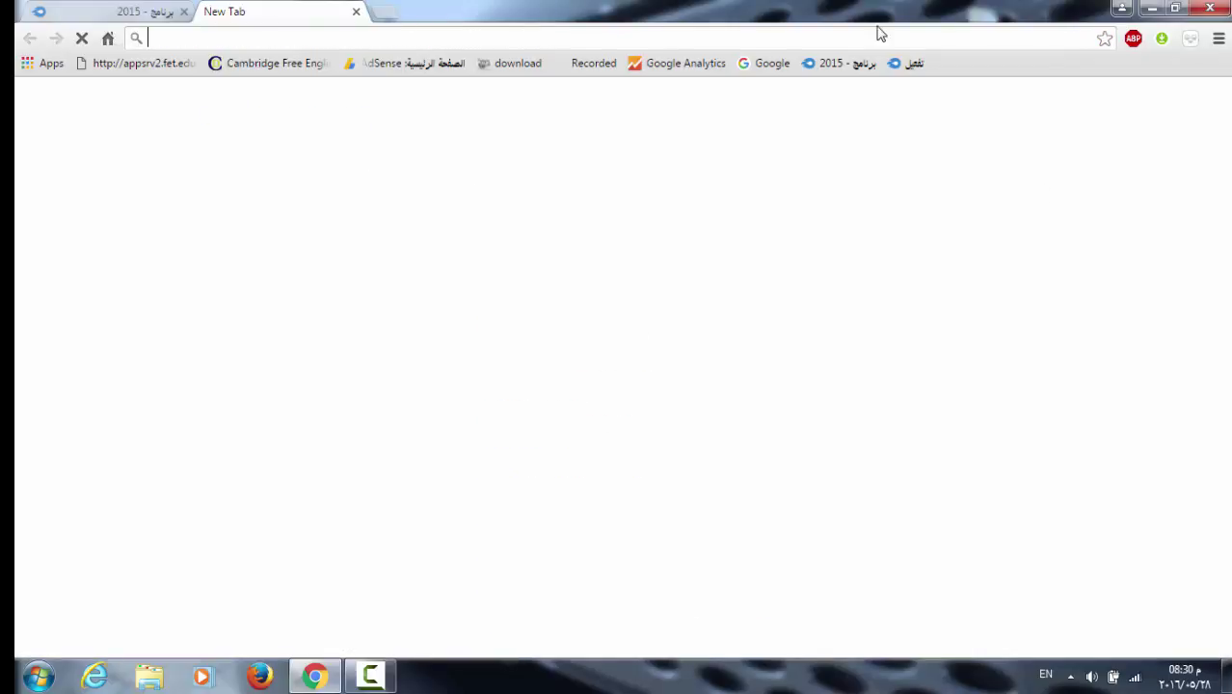
click(914, 69)
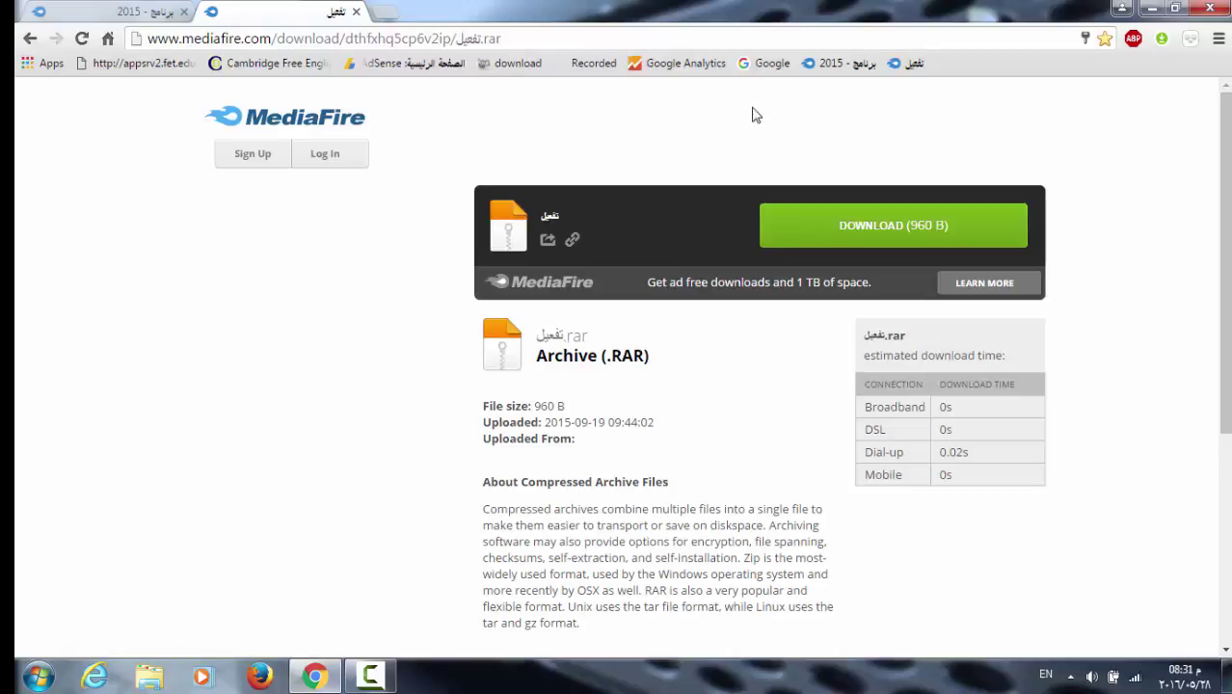
click(158, 11)
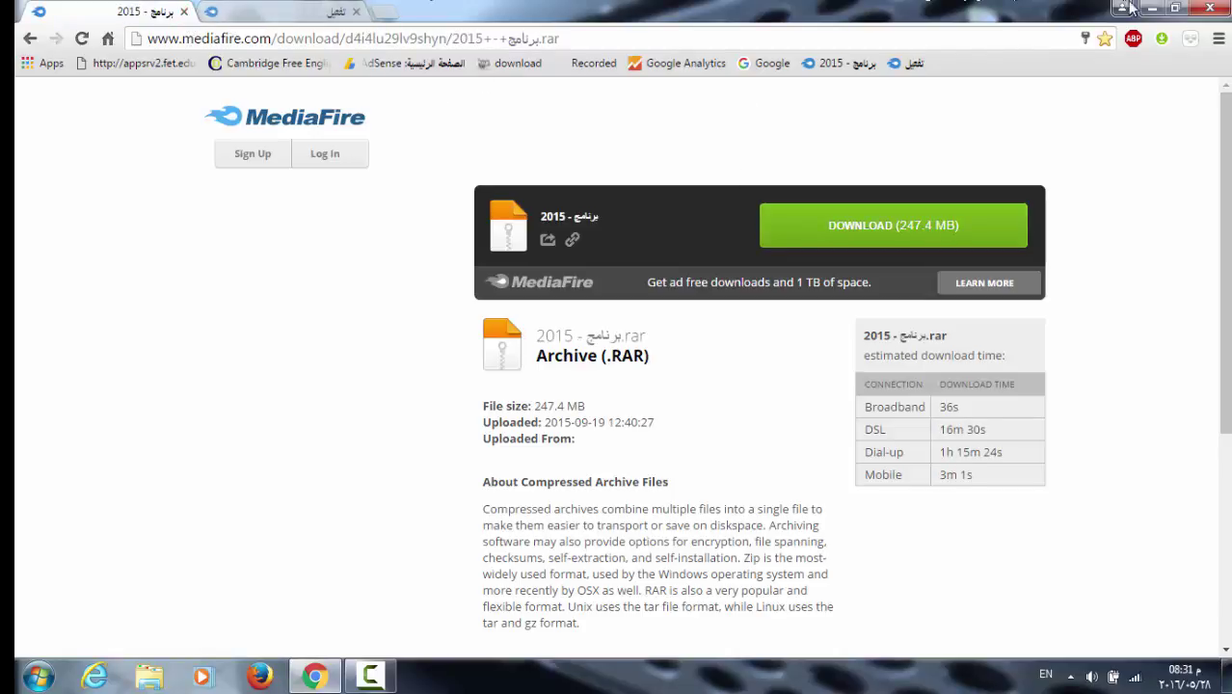
click(1217, 10)
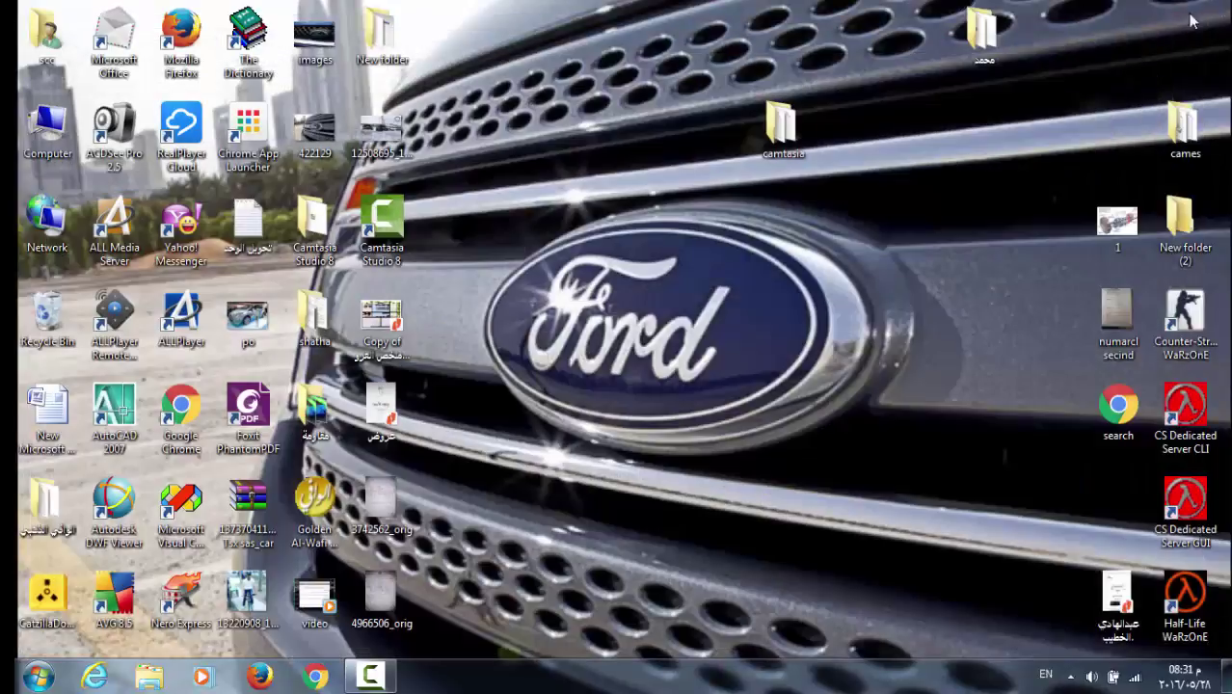
Look through the computer's Downloads folder for the downloaded archives and close the folder window.
click(39, 676)
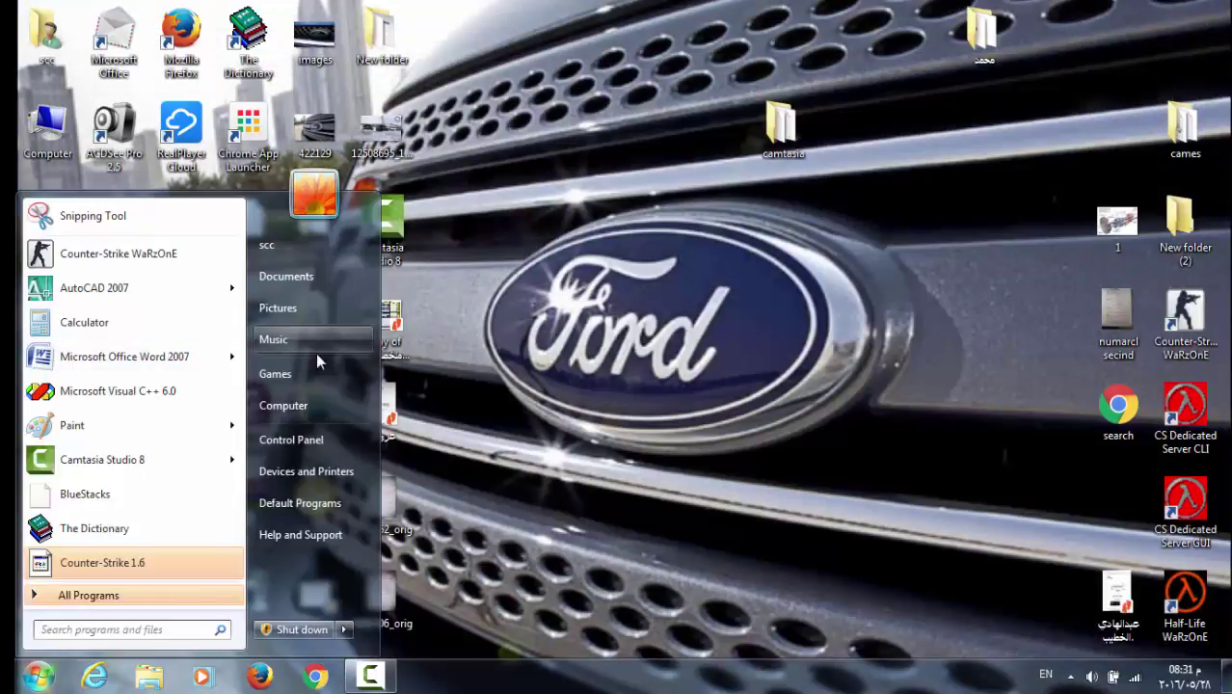
click(306, 405)
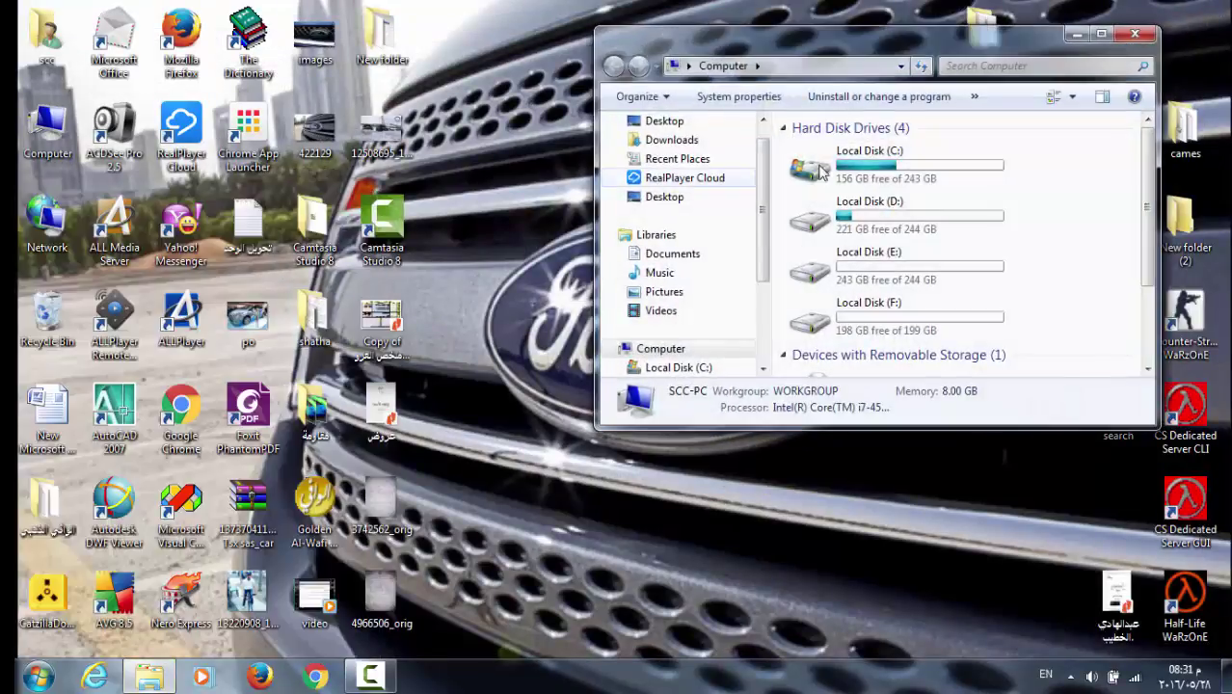
click(666, 140)
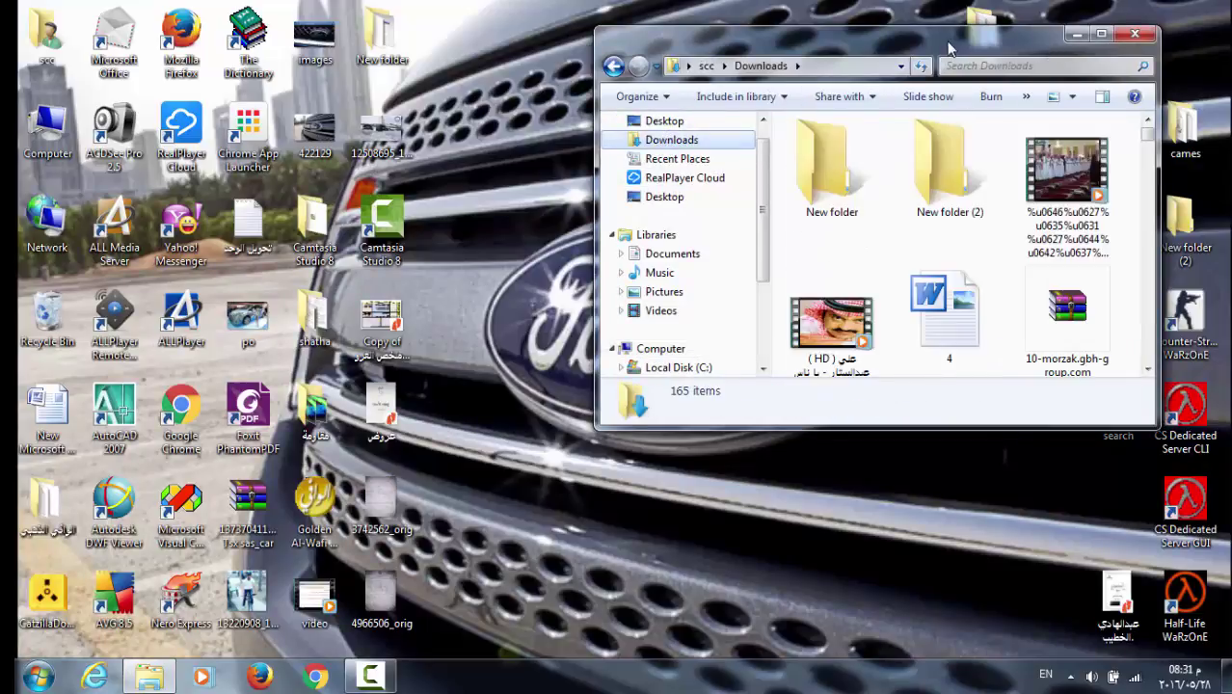
click(1100, 33)
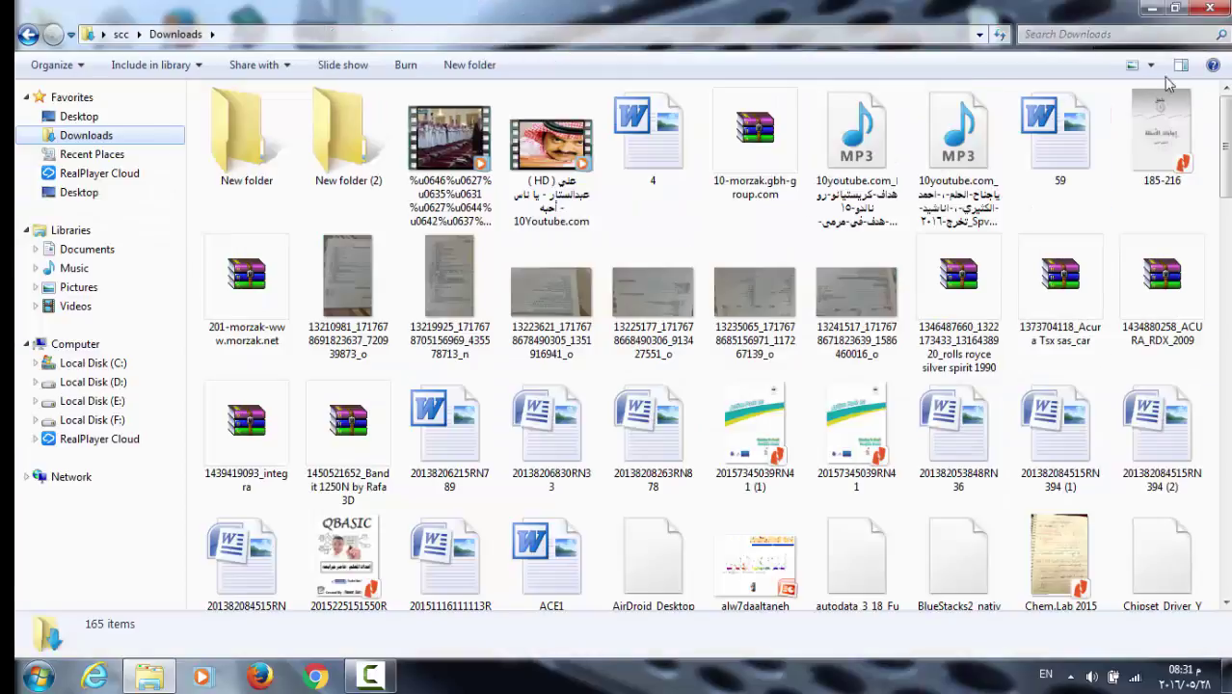
scroll(1226, 163, down, 2)
scroll(1226, 166, down, 1)
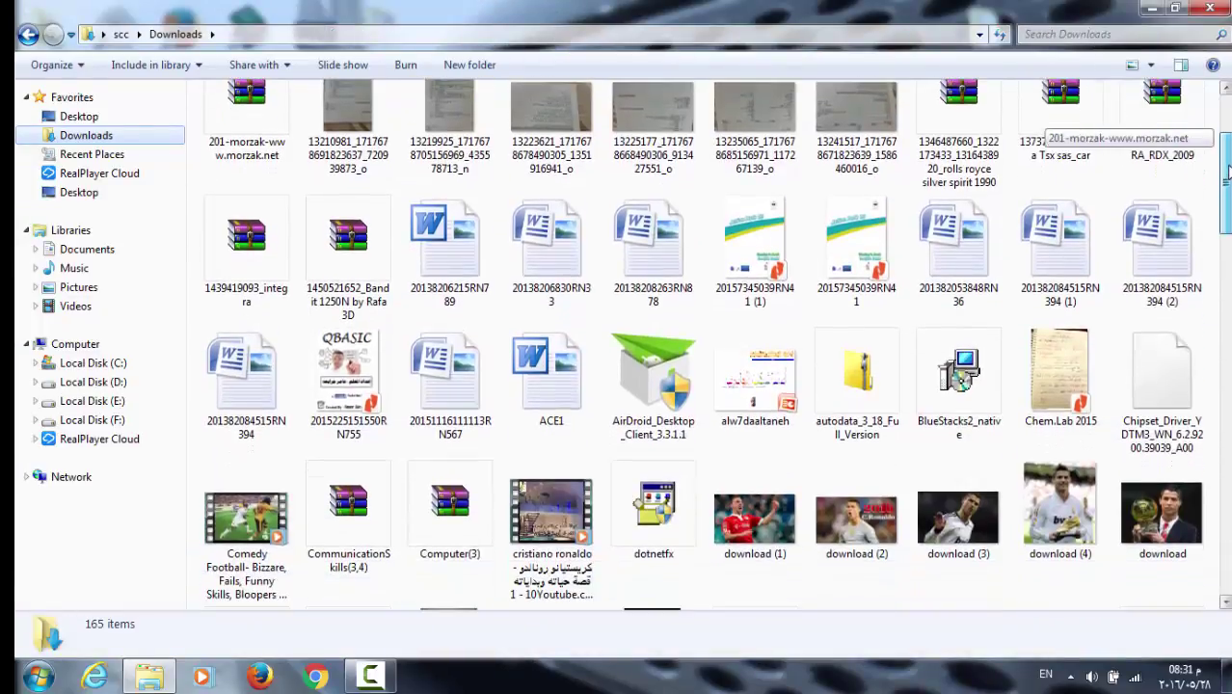
drag(1226, 169, 1226, 268)
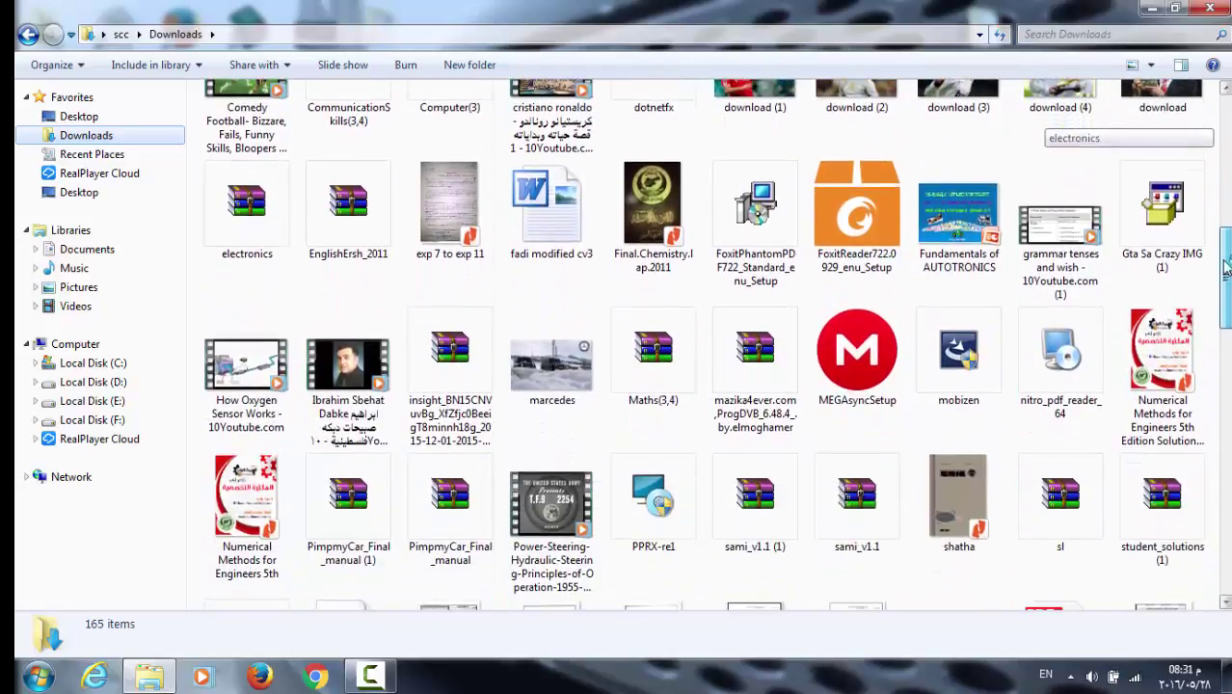
click(1210, 8)
Remove the duplicate (2) and (1) entries of تفعيل.rar from Chrome's download list.
click(315, 675)
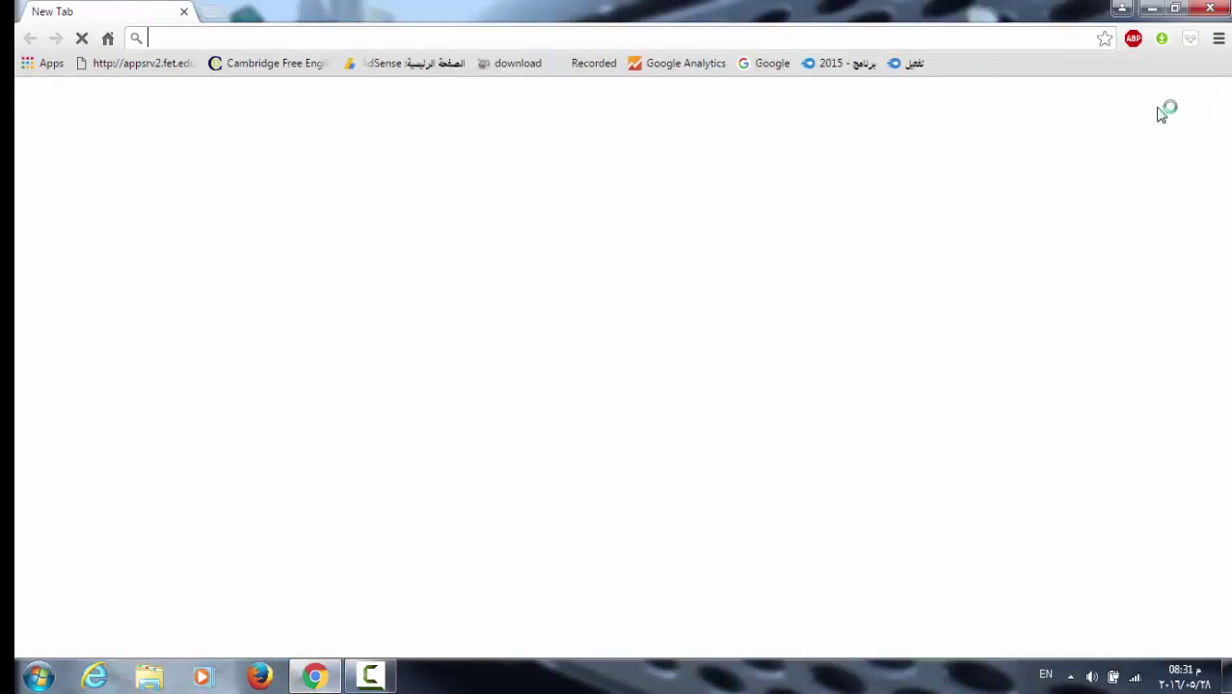
click(1217, 42)
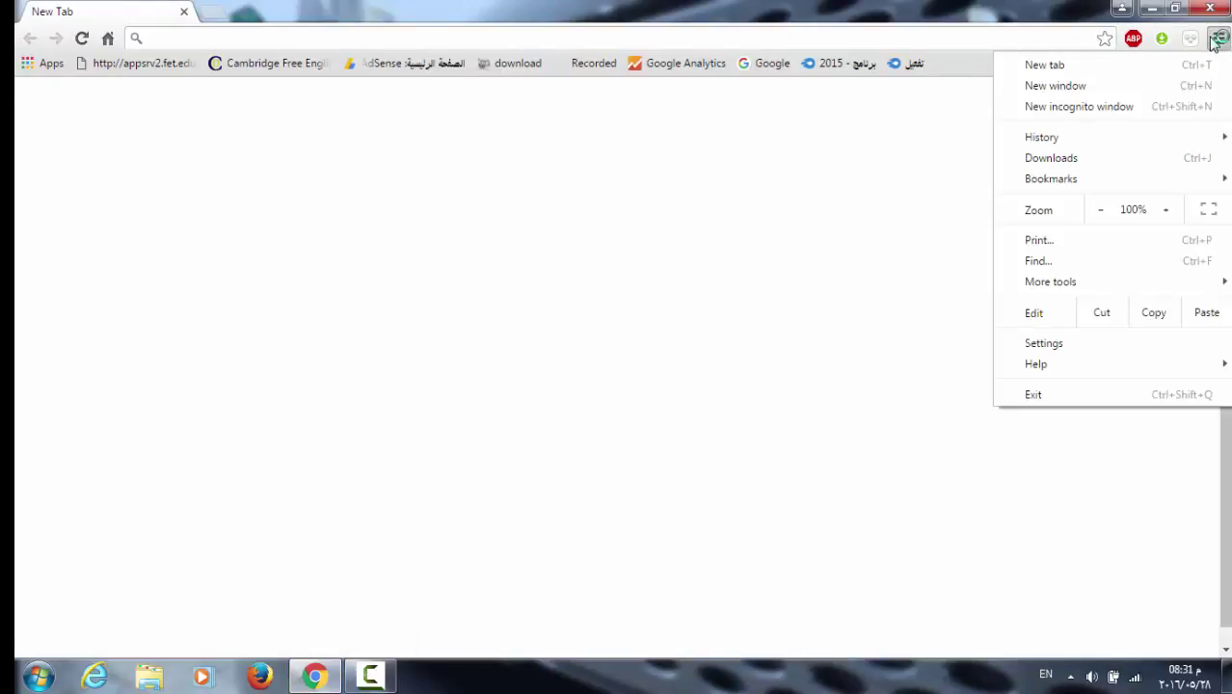
click(1135, 159)
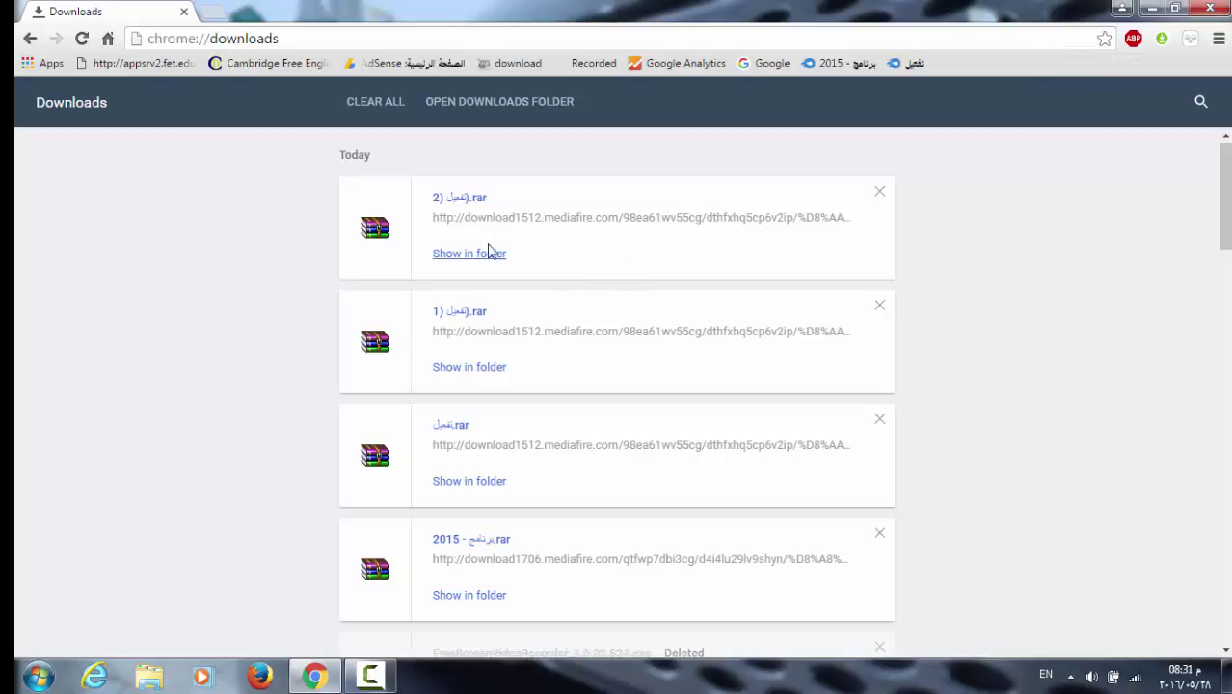
click(884, 196)
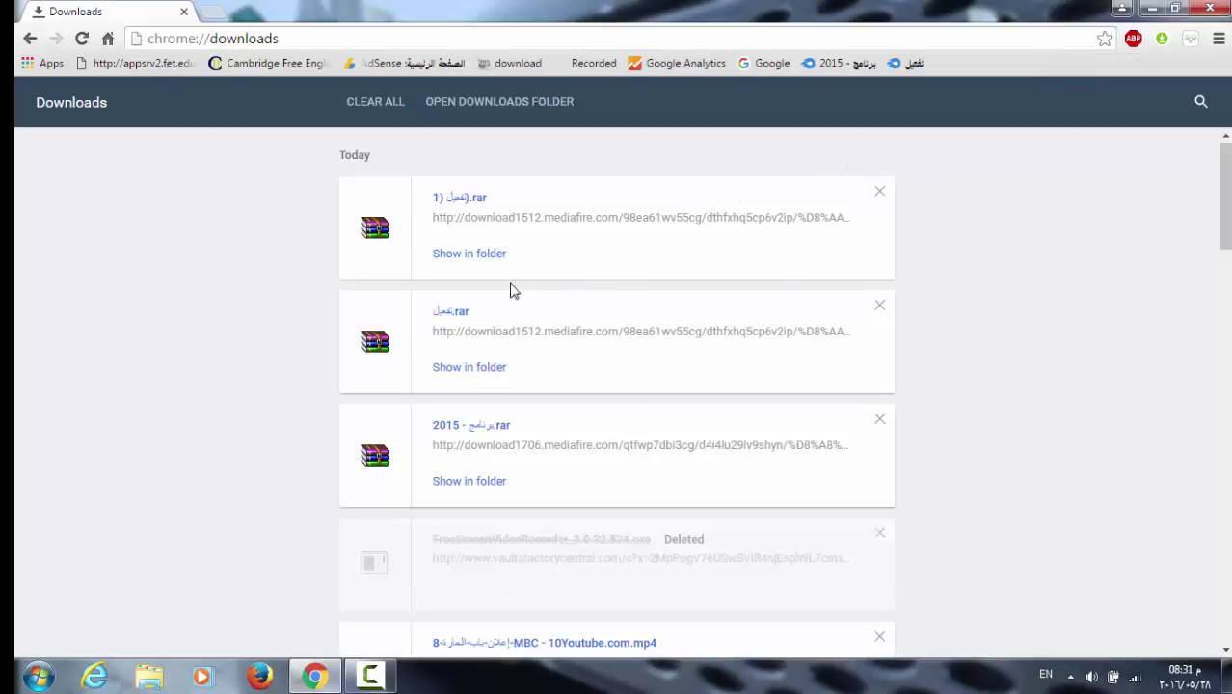
click(883, 195)
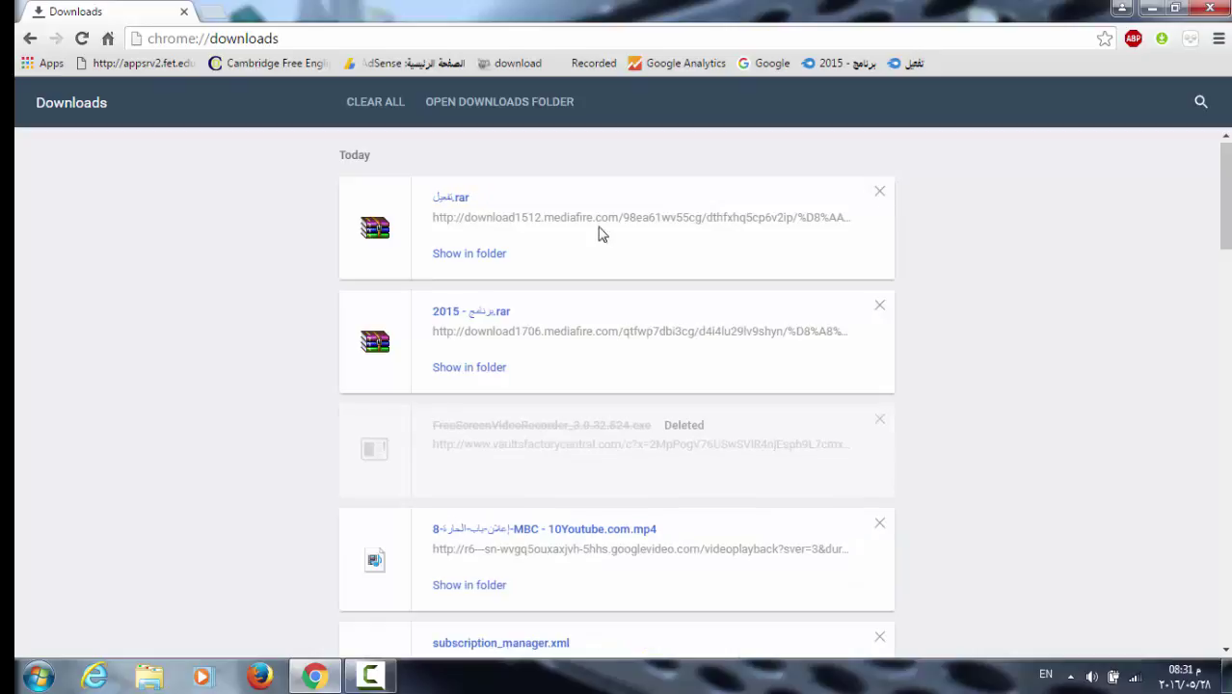
Locate the برنامج - 2015 archive in its folder and copy it together with the تفعيل (1) archive to the desktop.
click(486, 370)
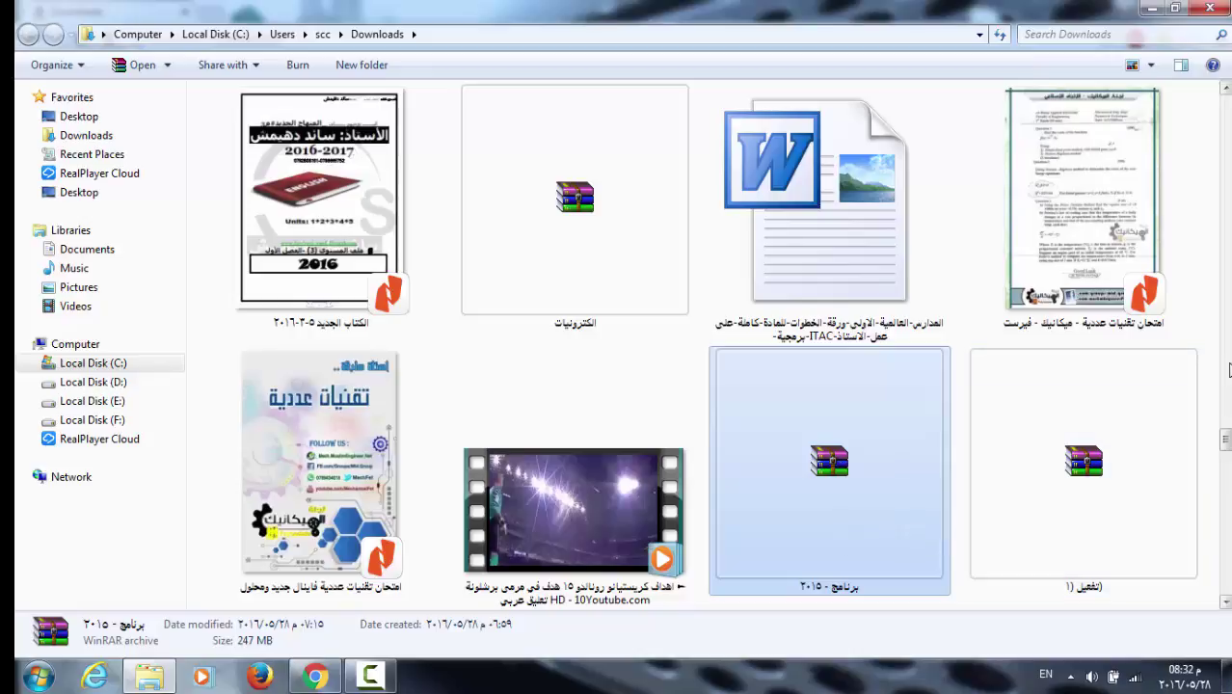
drag(1161, 371, 1125, 385)
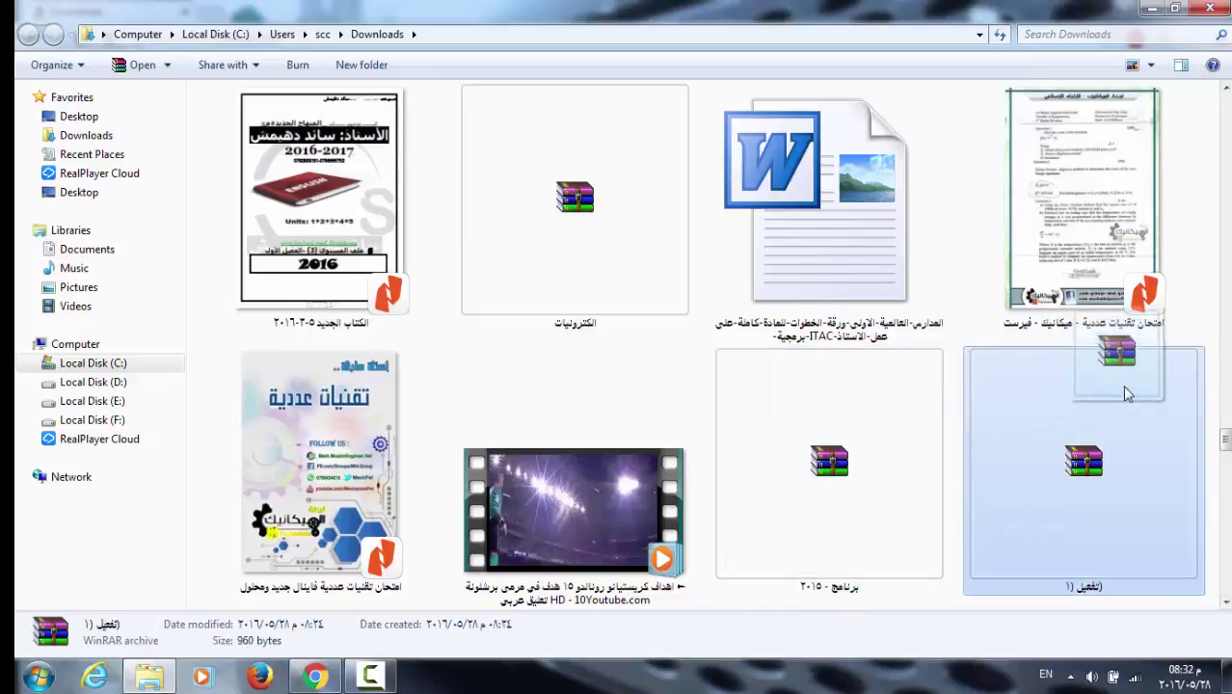
drag(1200, 356, 1156, 328)
drag(960, 466, 1132, 509)
click(669, 410)
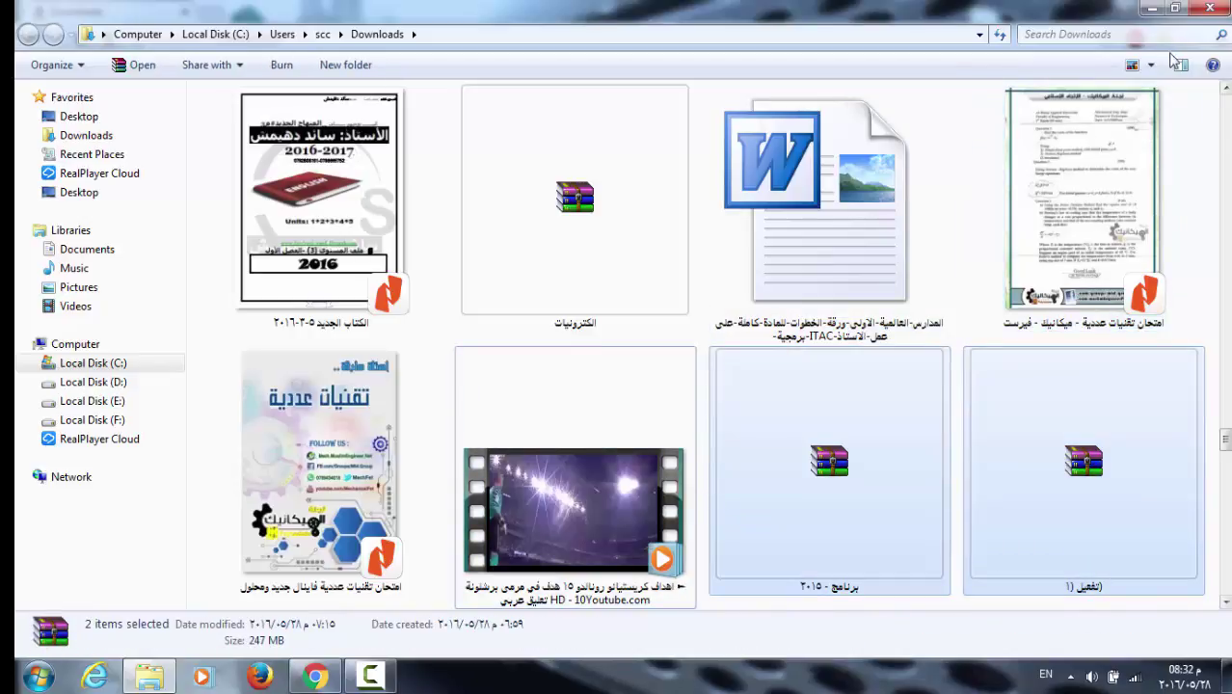
click(1152, 7)
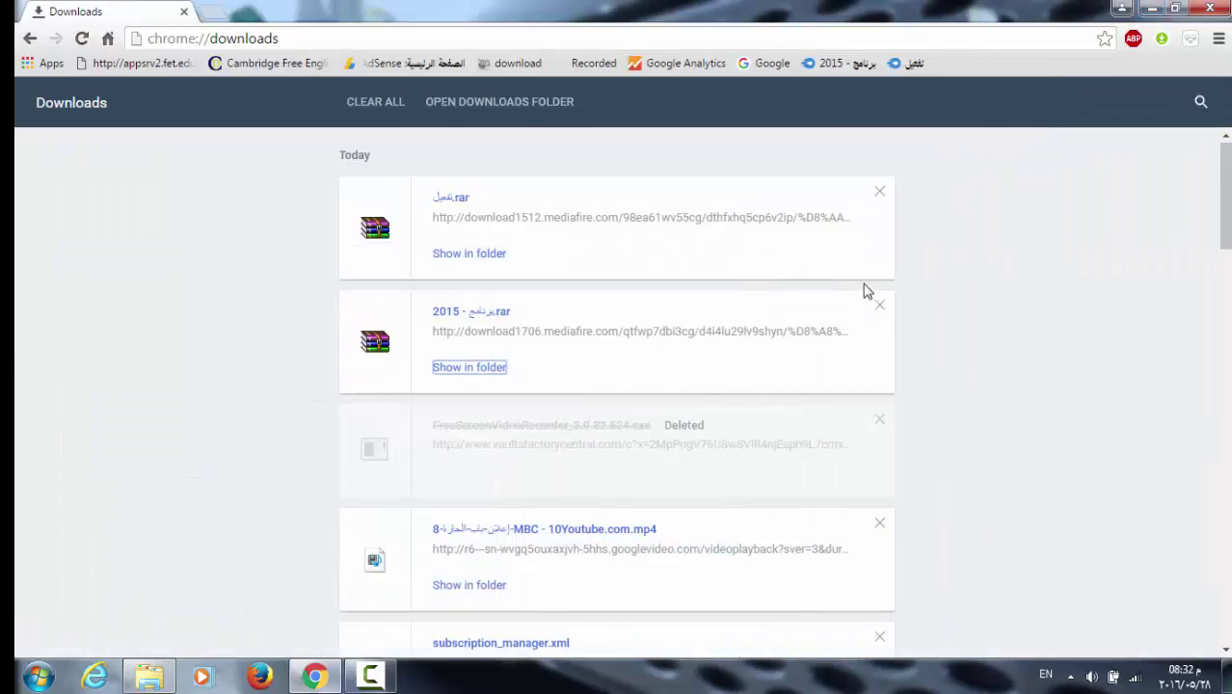
click(1225, 8)
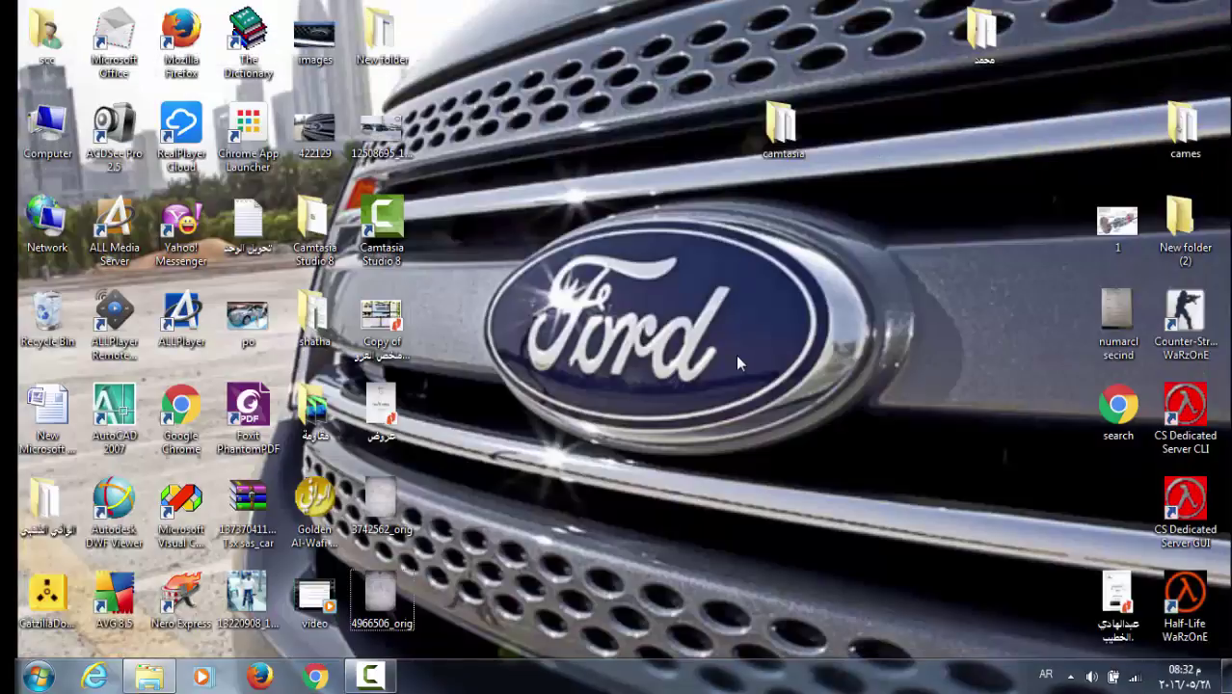
key(ctrl+v)
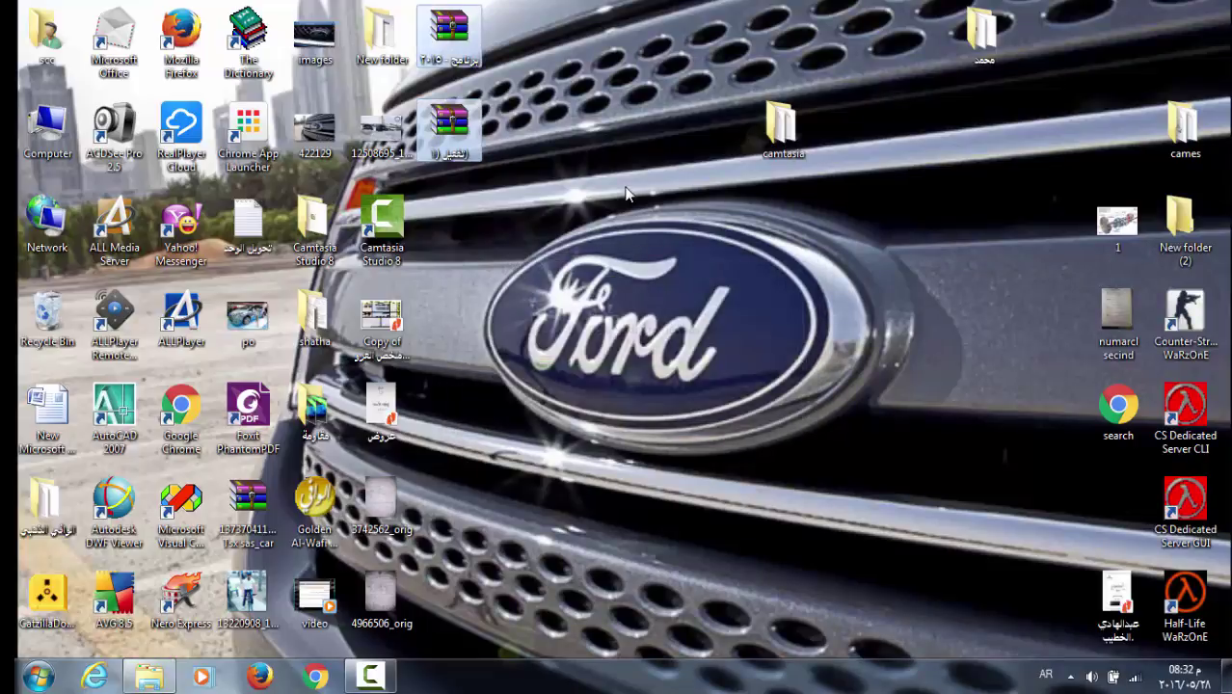
Place the برنامج - 2015 and تفعيل (1) archives side by side in the middle of the desktop.
click(446, 44)
drag(445, 44, 804, 352)
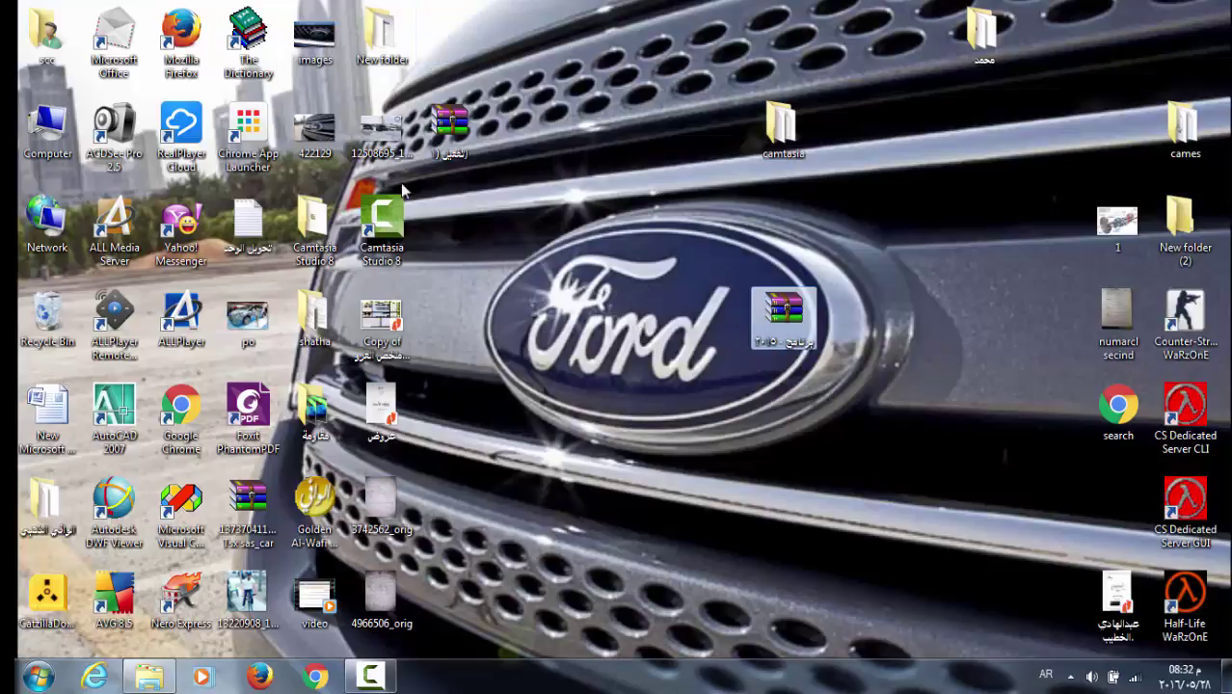
drag(445, 130, 723, 339)
Try to extract the برنامج - 2015 archive directly onto the desktop and cancel the file replacement.
click(802, 319)
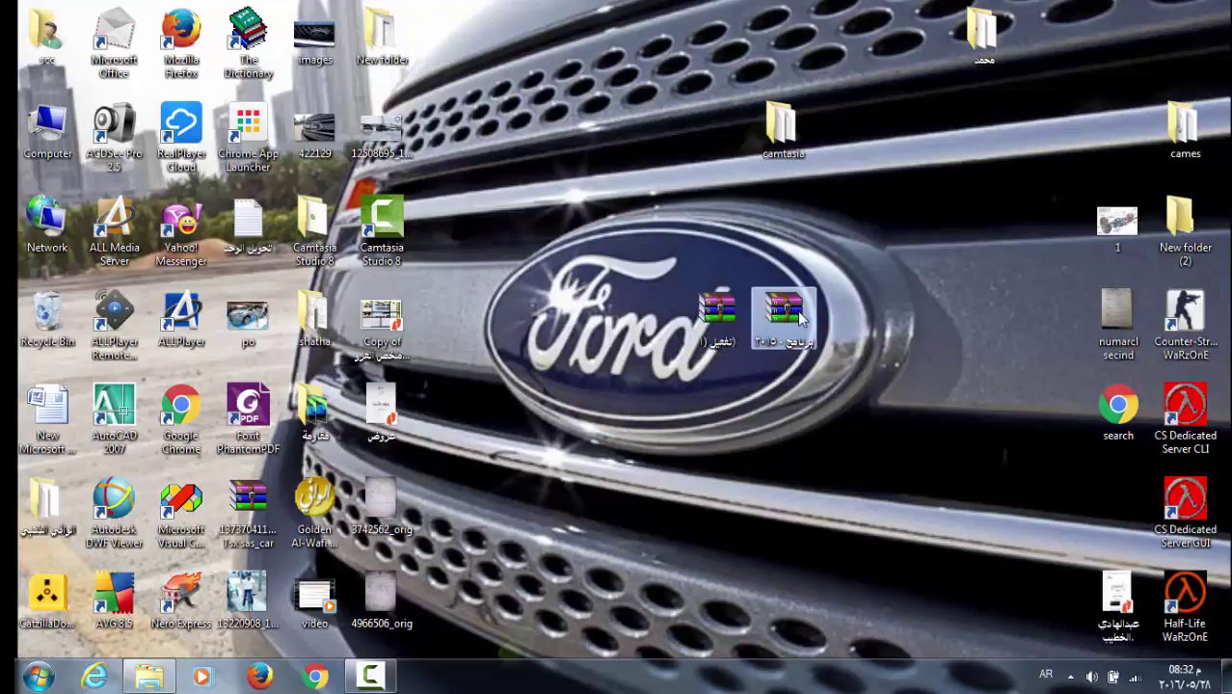
right_click(800, 319)
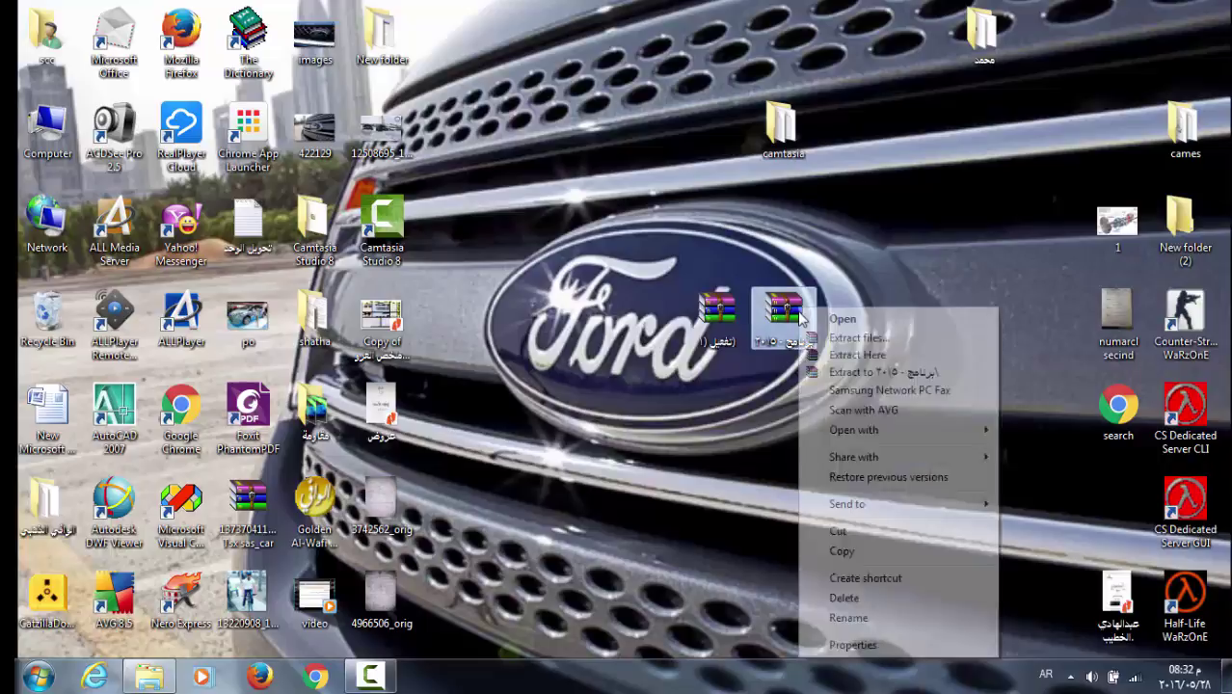
click(868, 355)
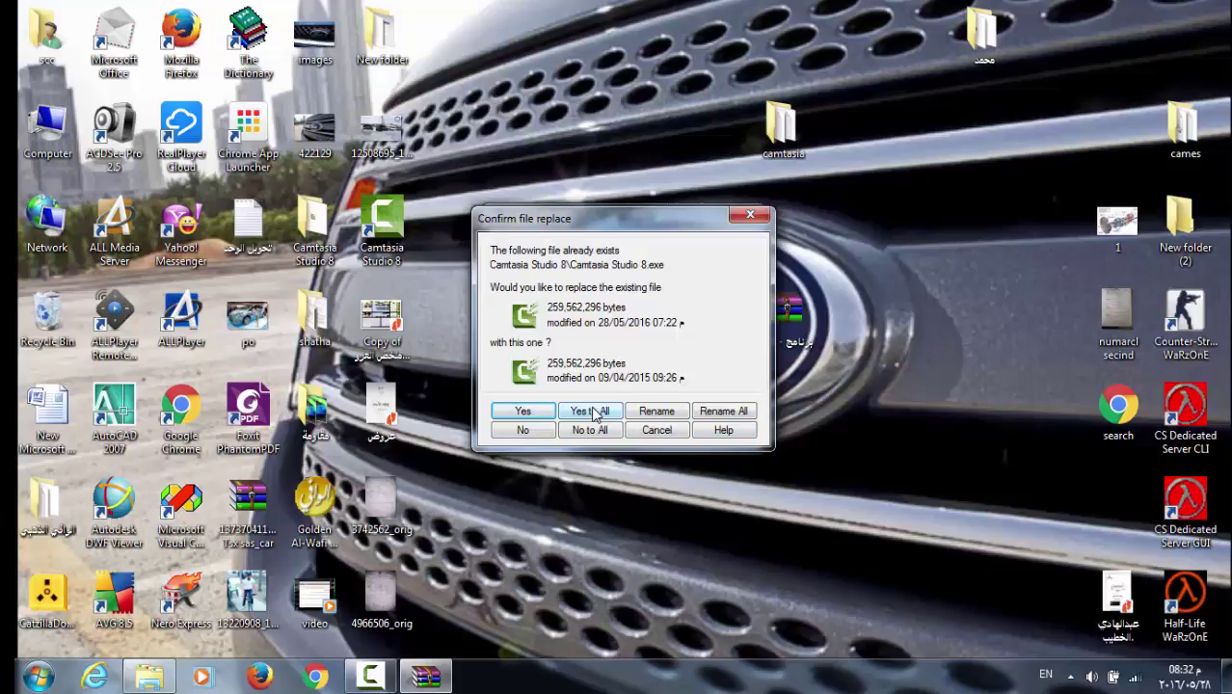
click(926, 306)
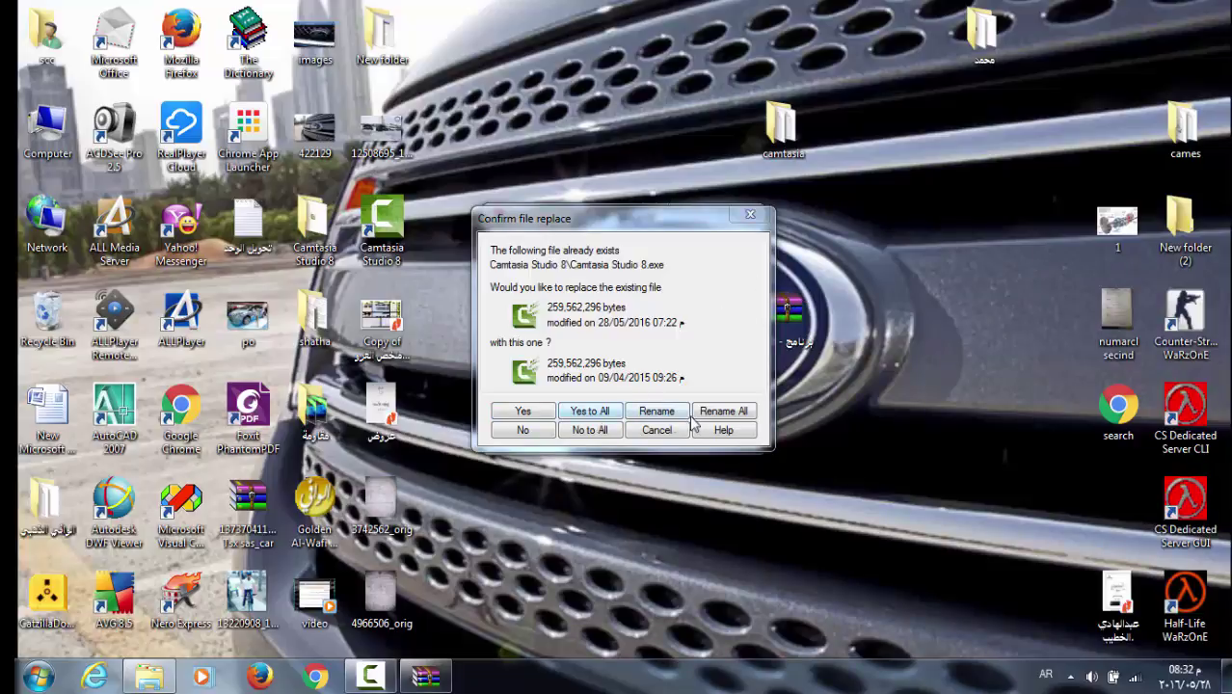
click(656, 430)
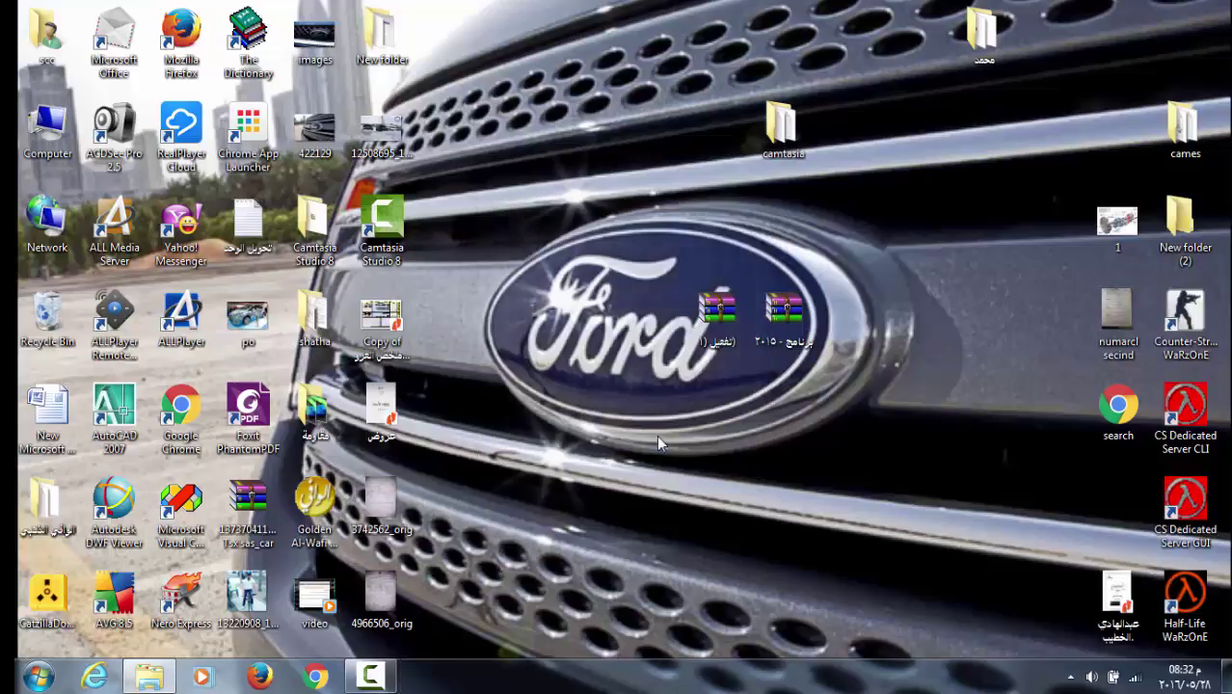
Run the Camtasia Studio 8 installer from inside the برنامج - 2015 archive with U.S. English as its language, and keep the setup open.
double_click(789, 322)
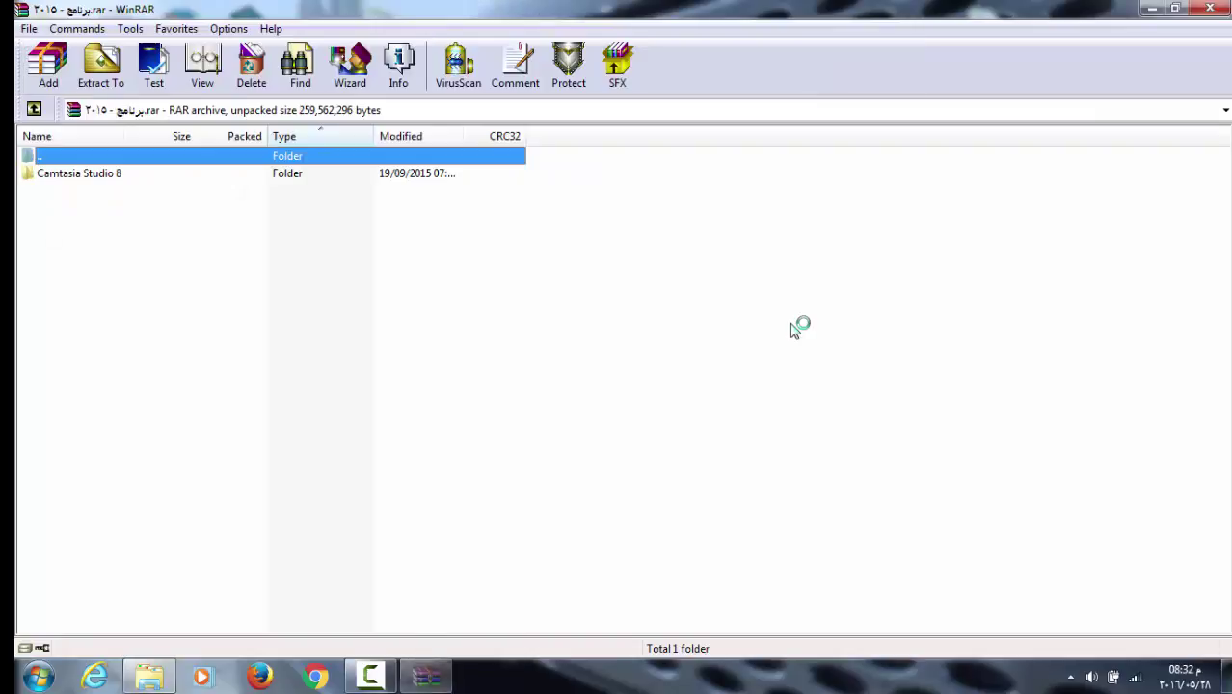
double_click(323, 179)
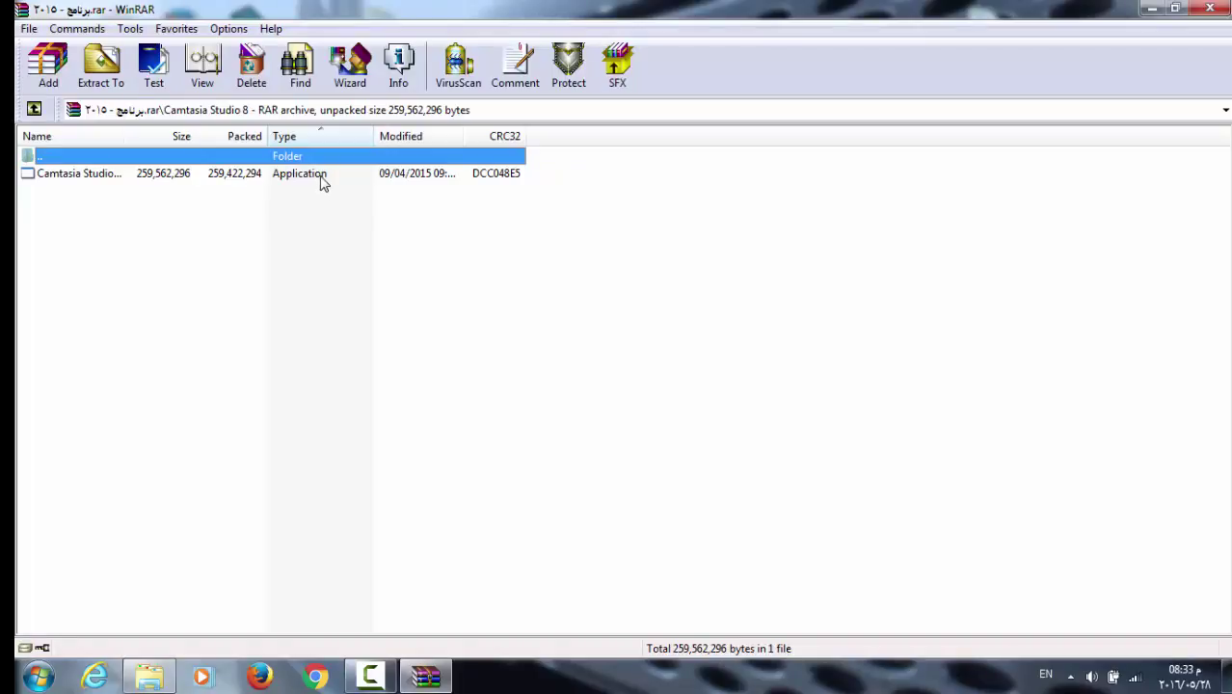
double_click(322, 178)
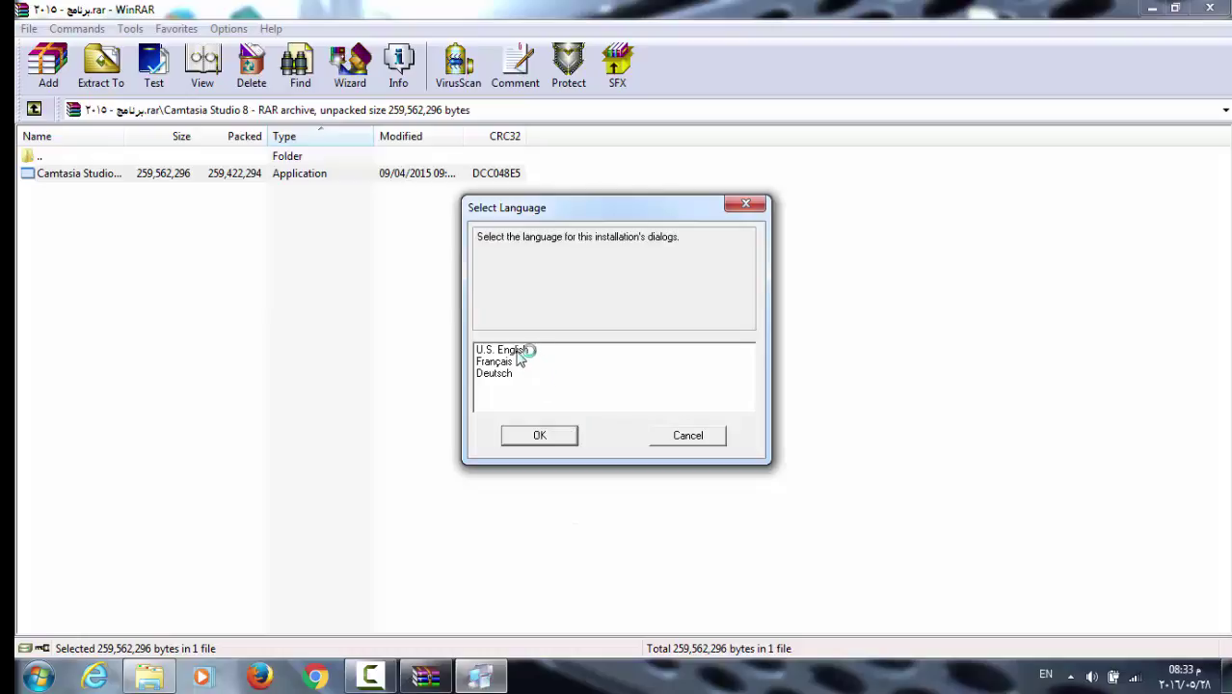
click(521, 350)
click(539, 435)
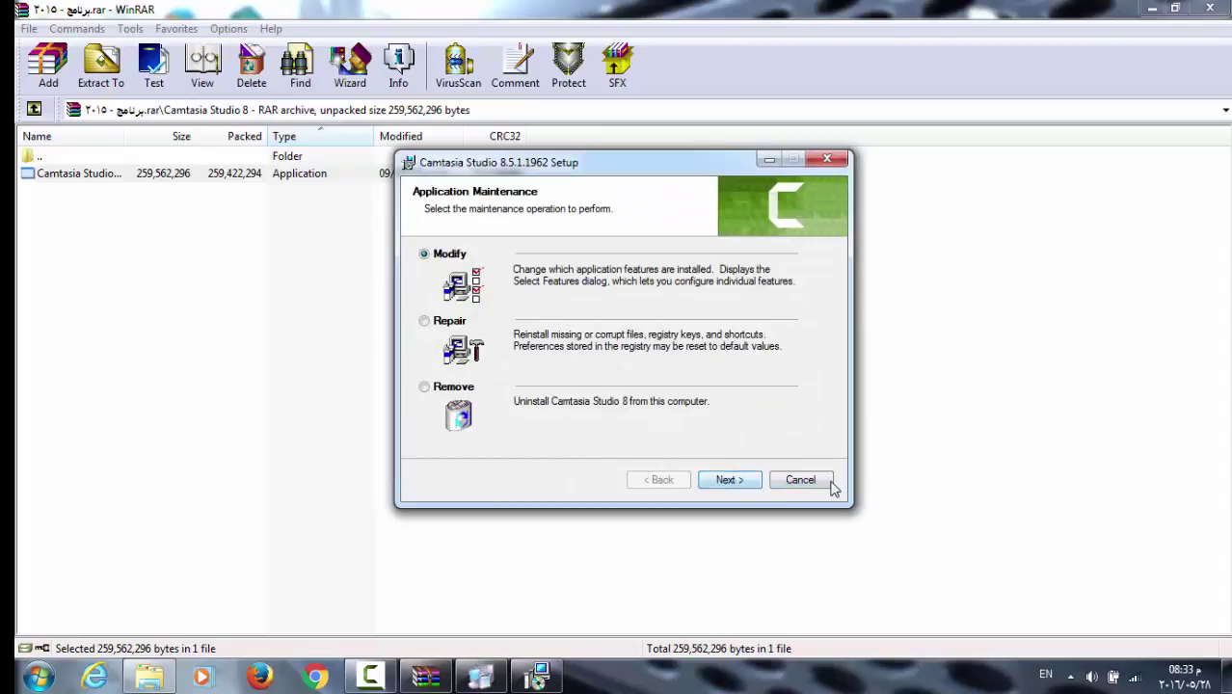
click(779, 481)
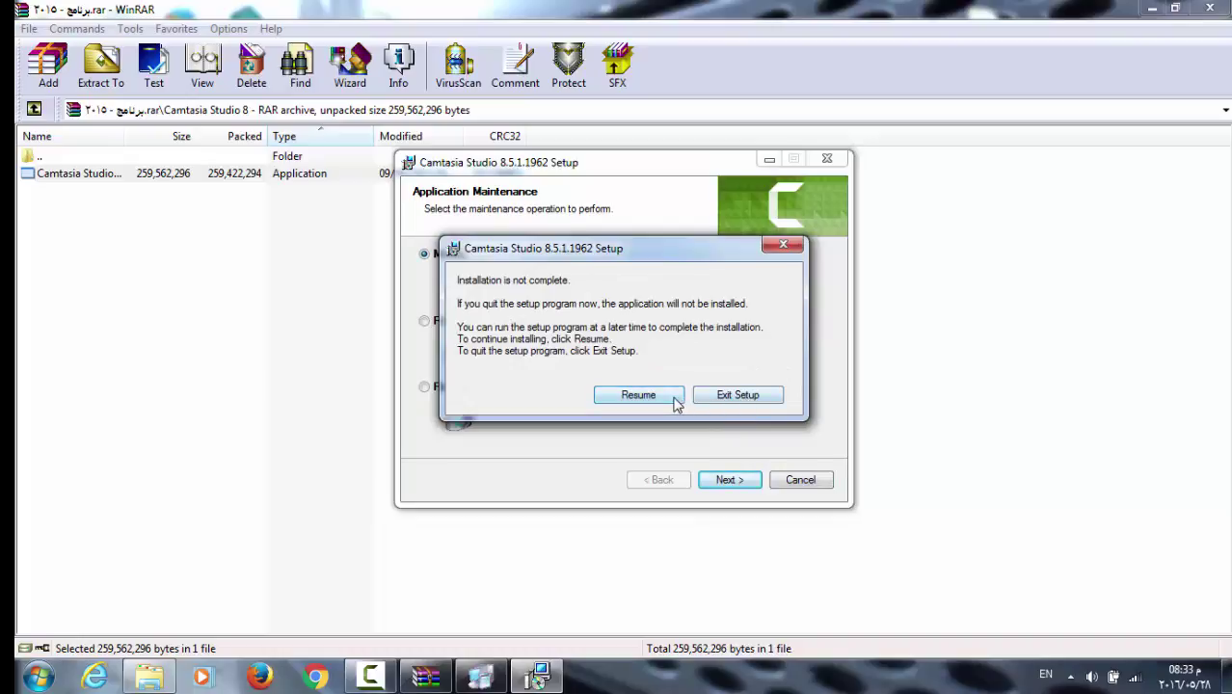
click(672, 398)
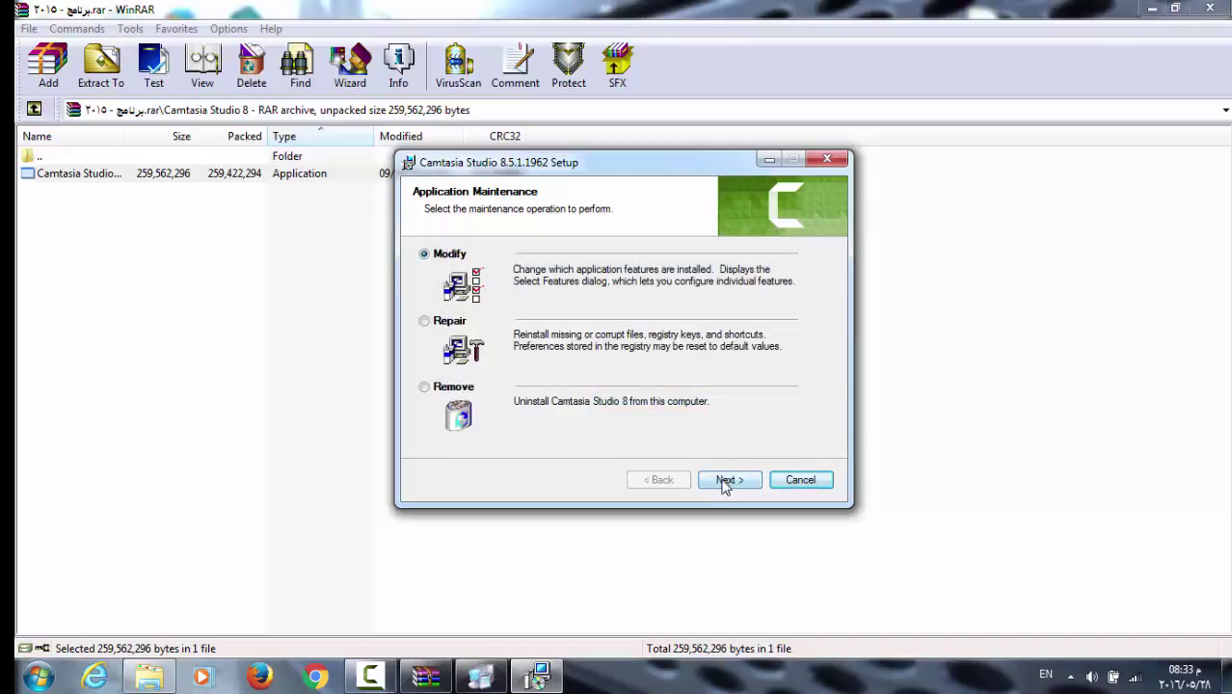
click(730, 482)
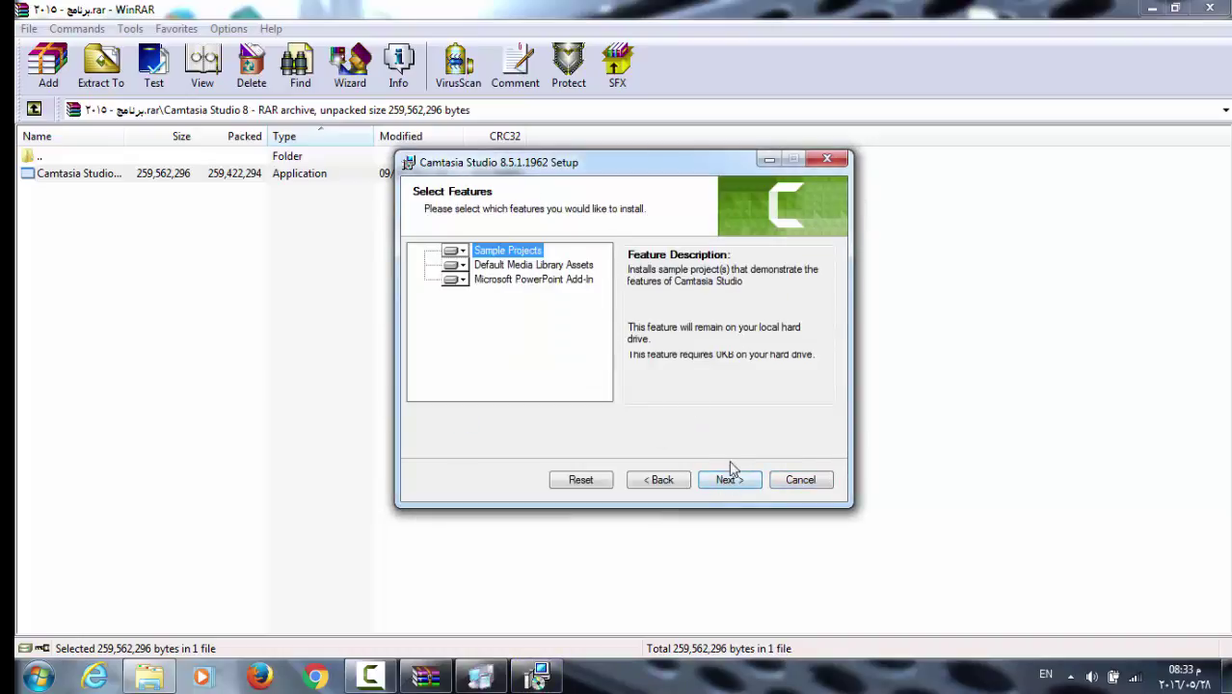
click(584, 481)
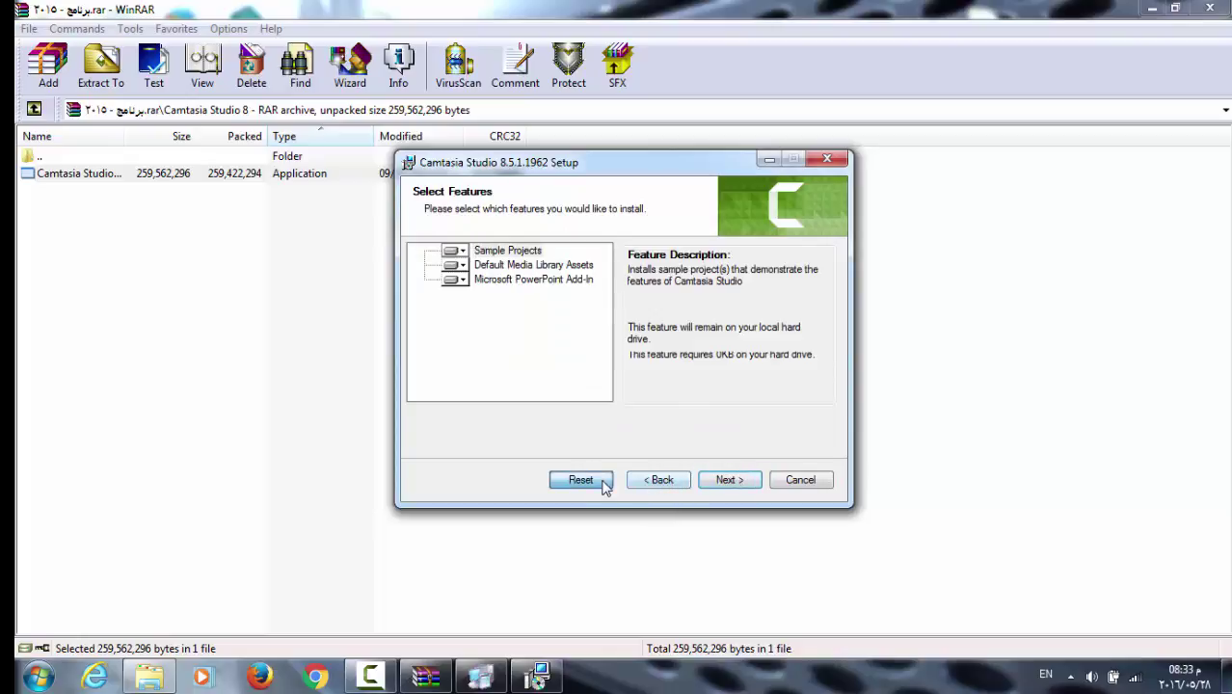
click(681, 480)
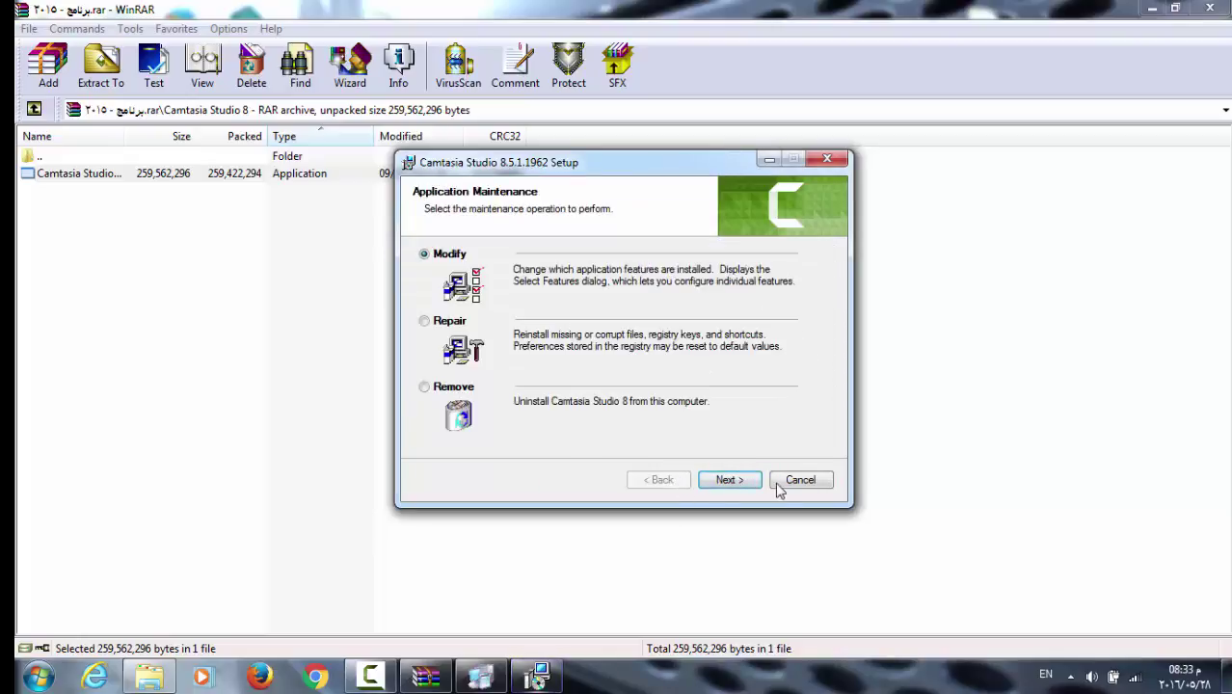
click(443, 328)
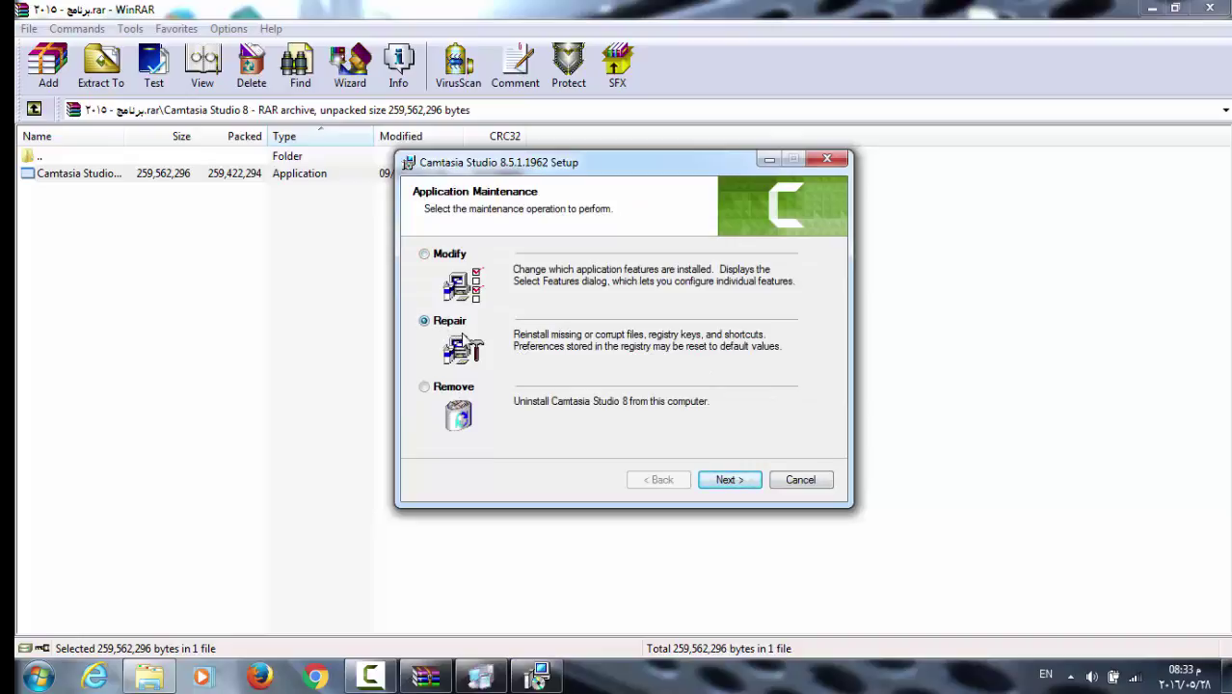
click(713, 482)
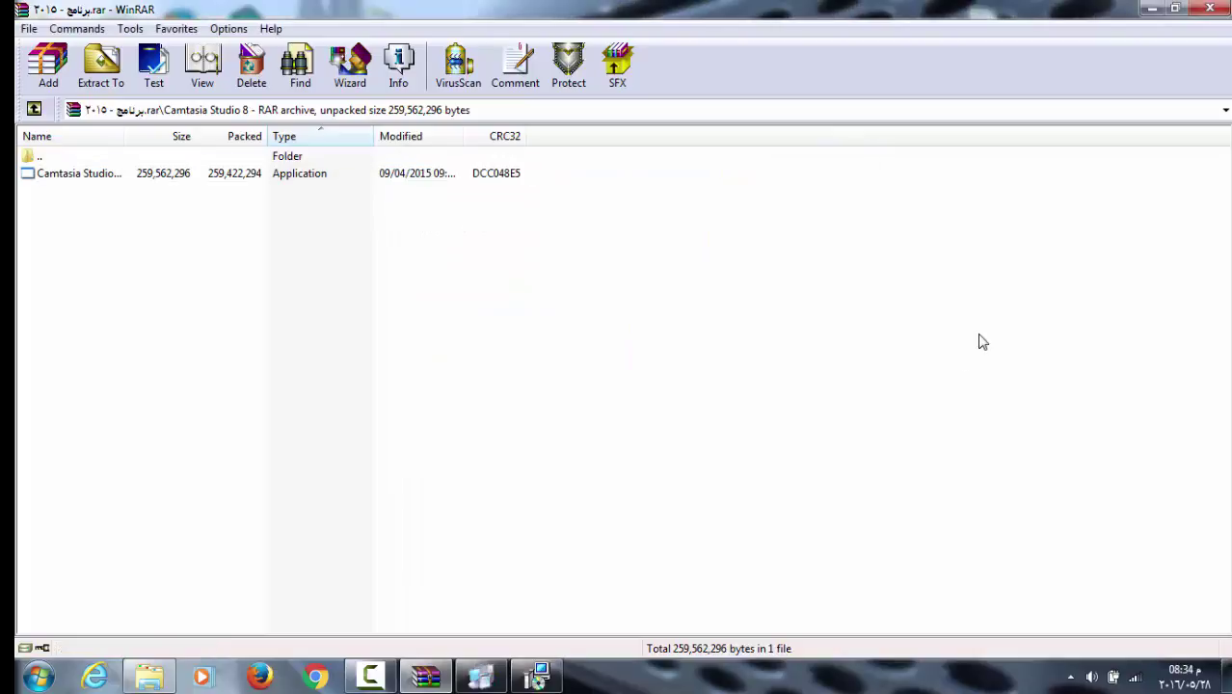
click(495, 681)
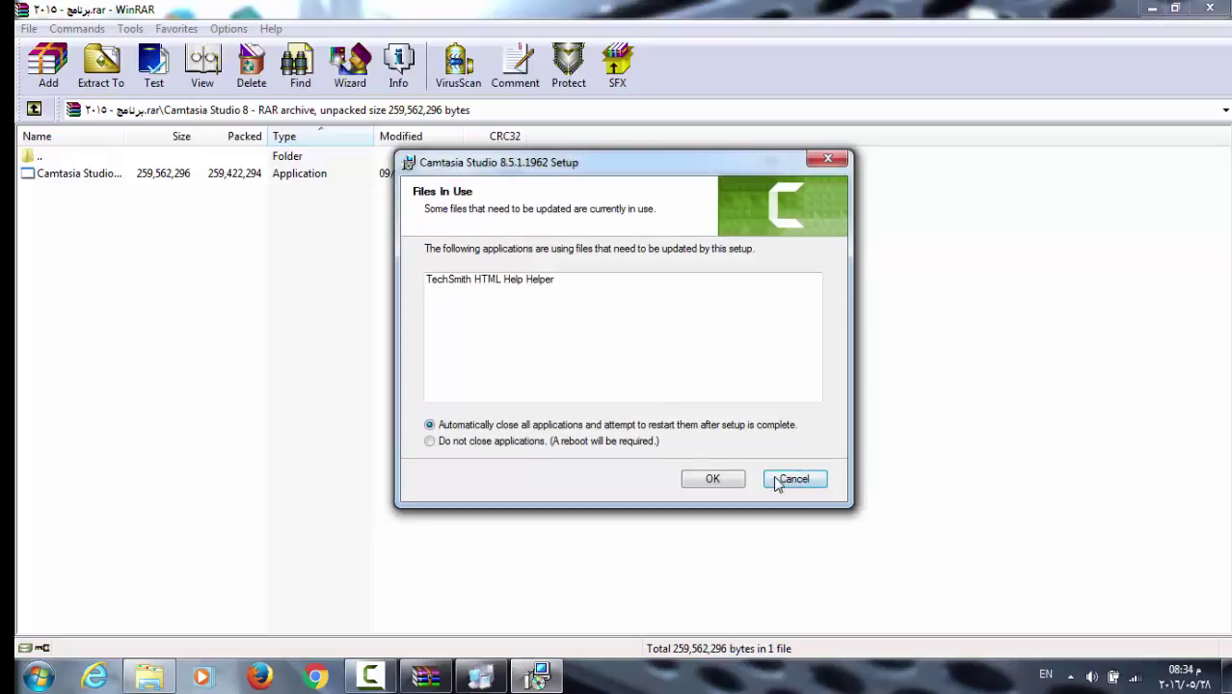
click(777, 480)
click(717, 369)
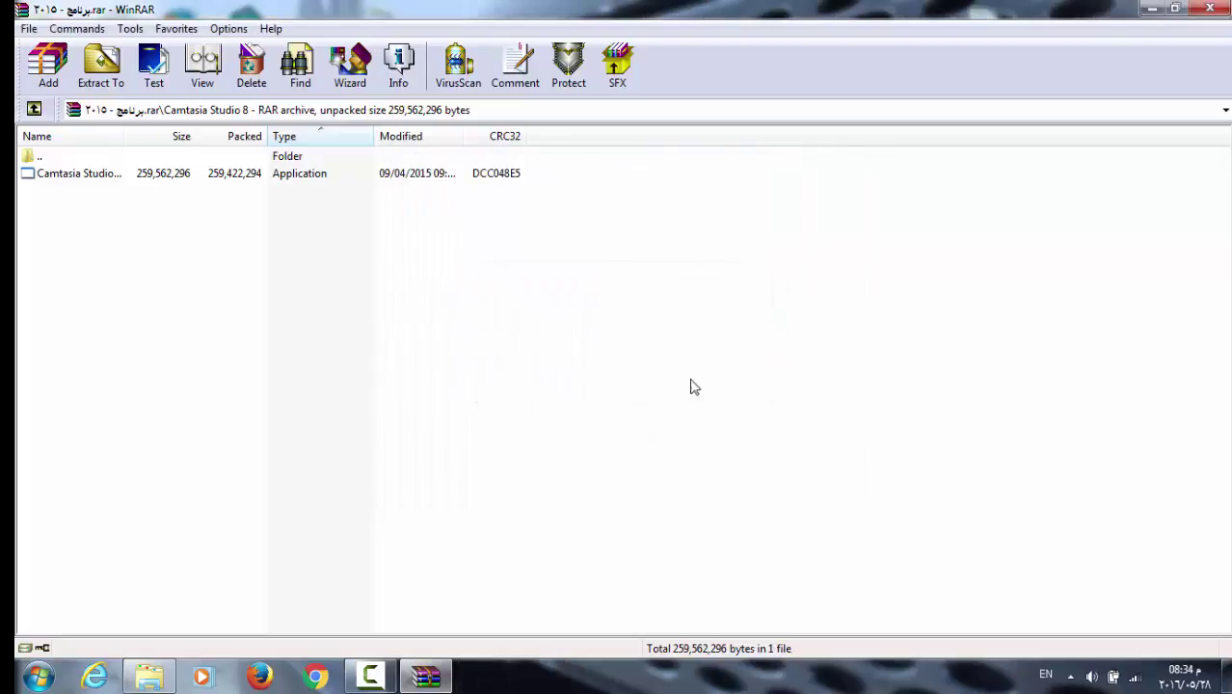
Reopen the برنامج - 2015 archive from the desktop and run its Camtasia Studio 8 installer with U.S. English as the language.
click(1152, 8)
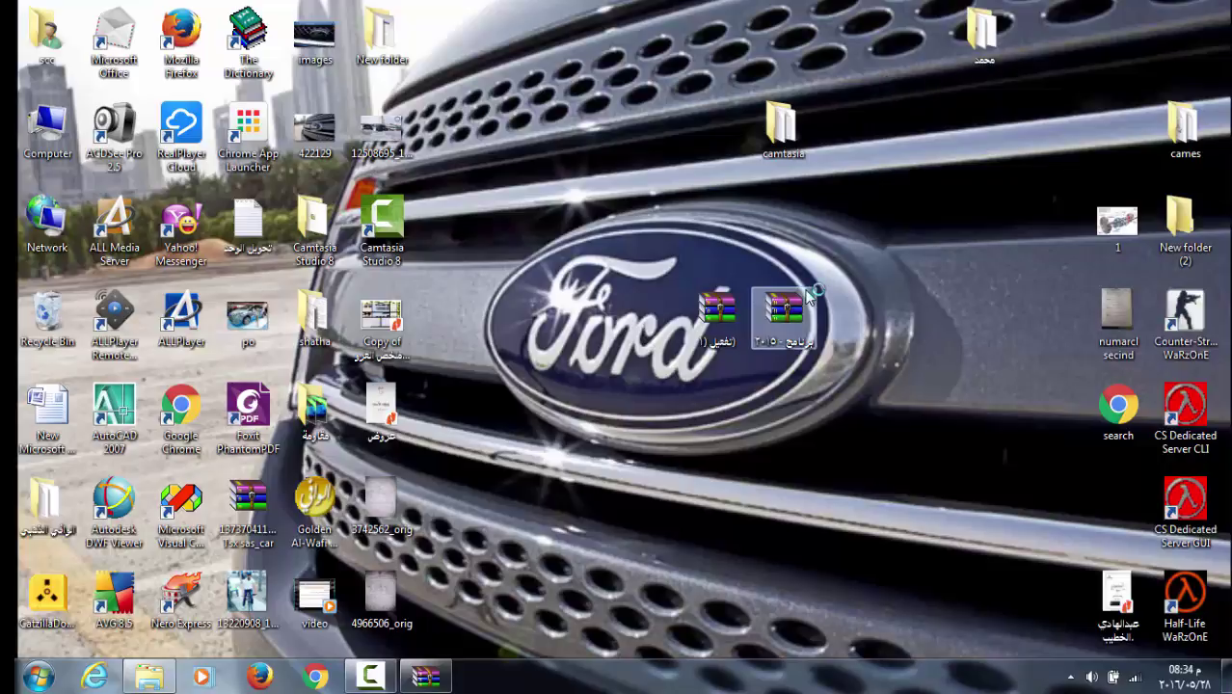
double_click(784, 310)
double_click(331, 176)
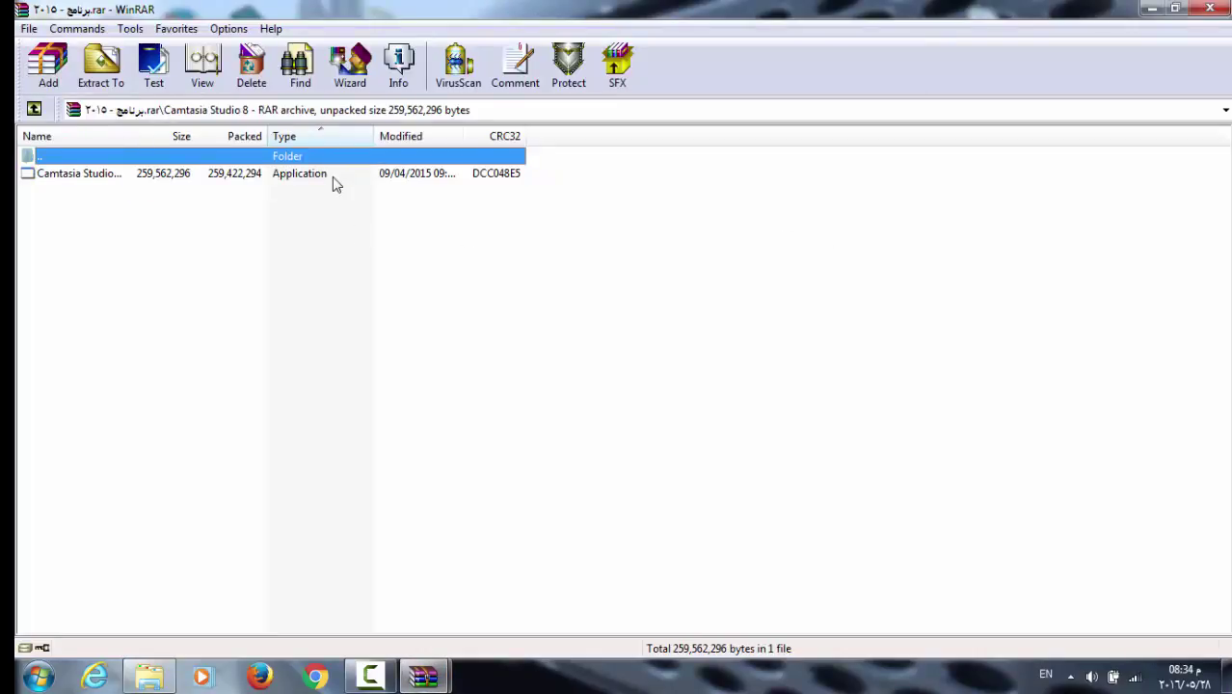
double_click(331, 175)
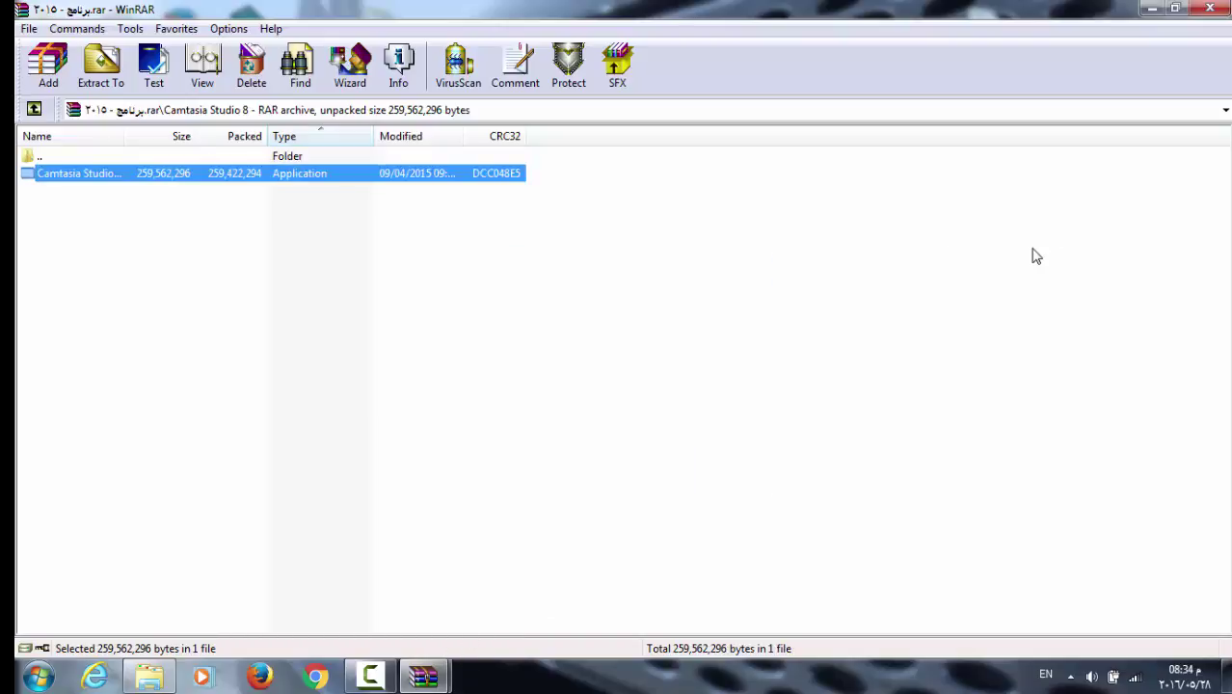
click(424, 675)
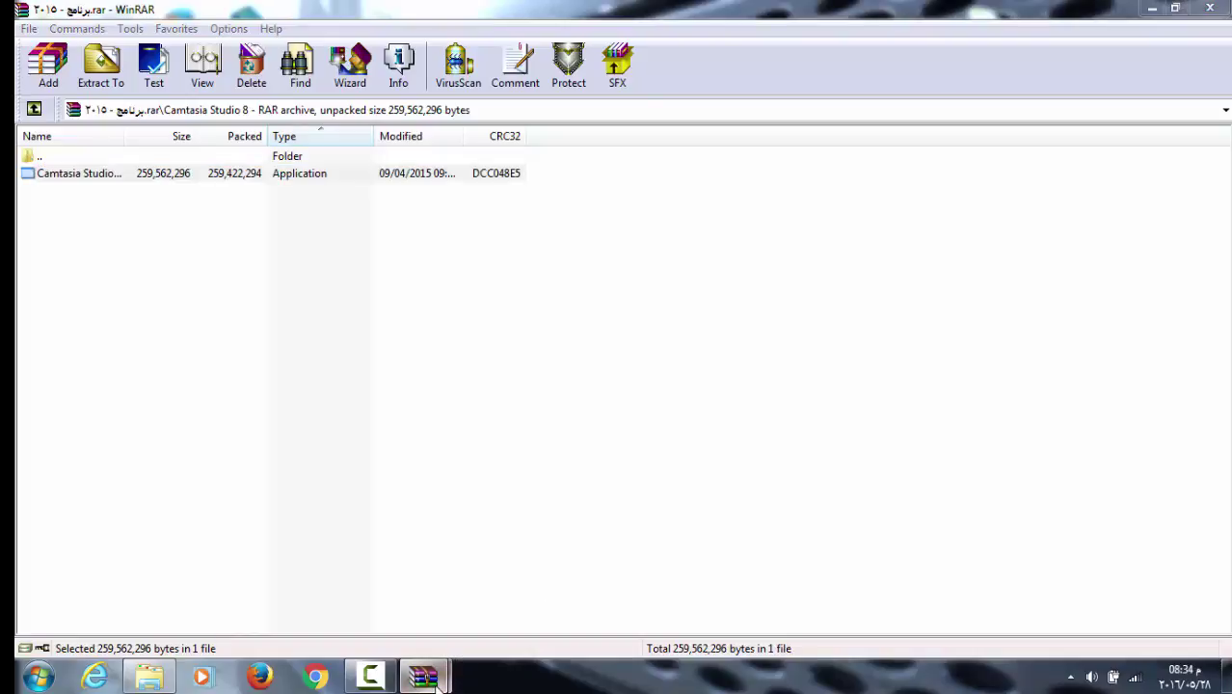
click(904, 338)
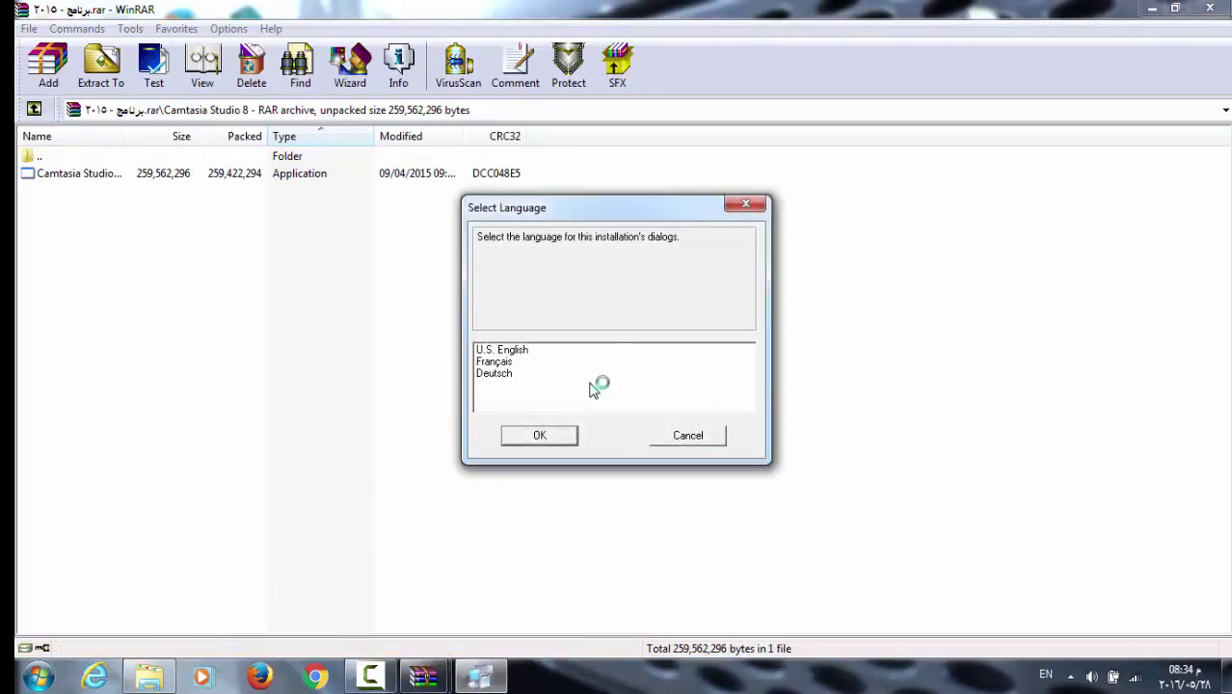
click(584, 351)
click(566, 438)
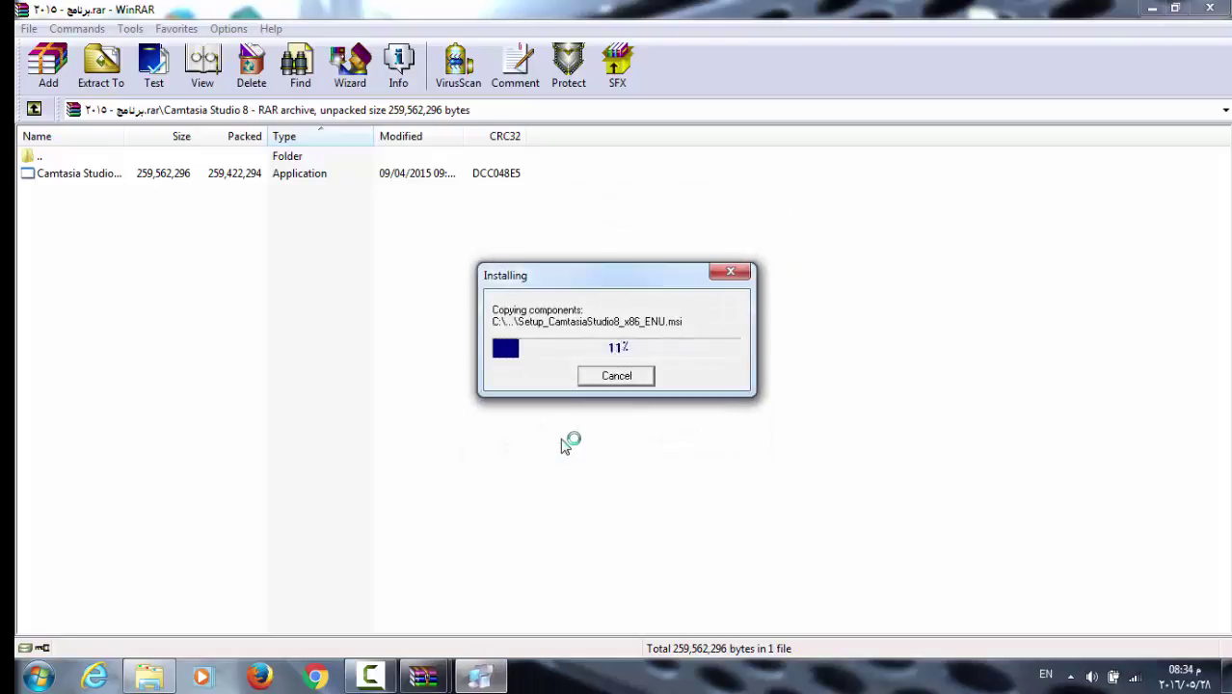
click(369, 675)
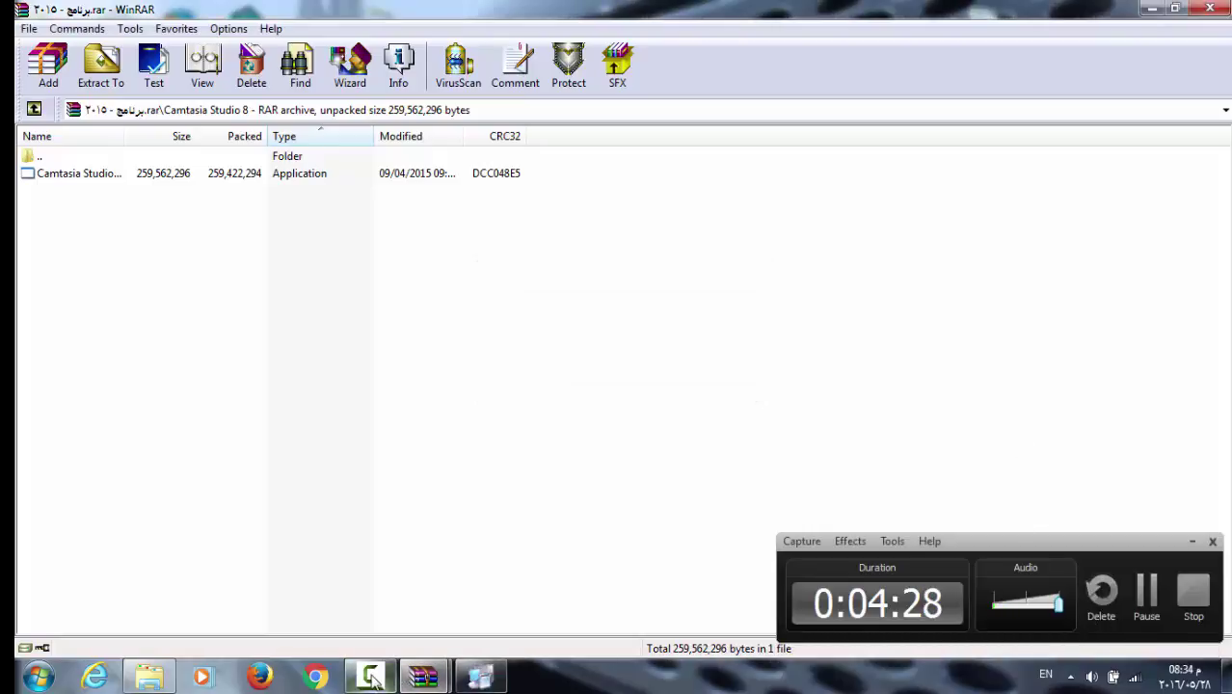
drag(1124, 542, 1122, 542)
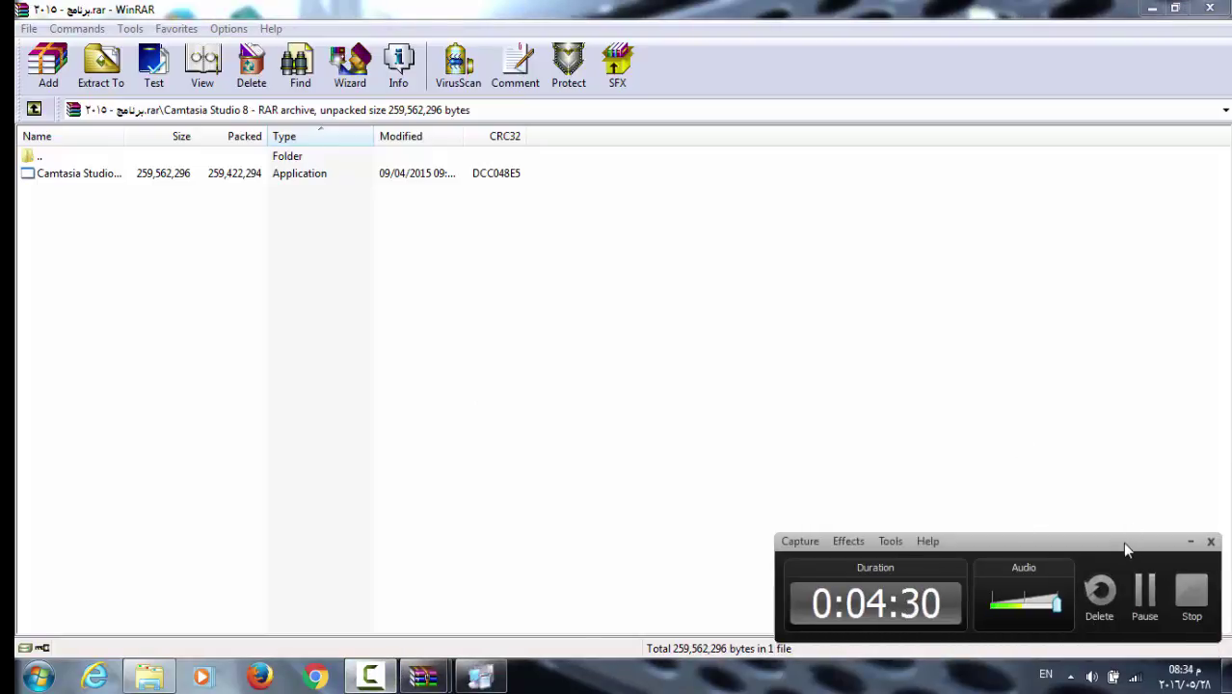
click(1029, 474)
click(480, 674)
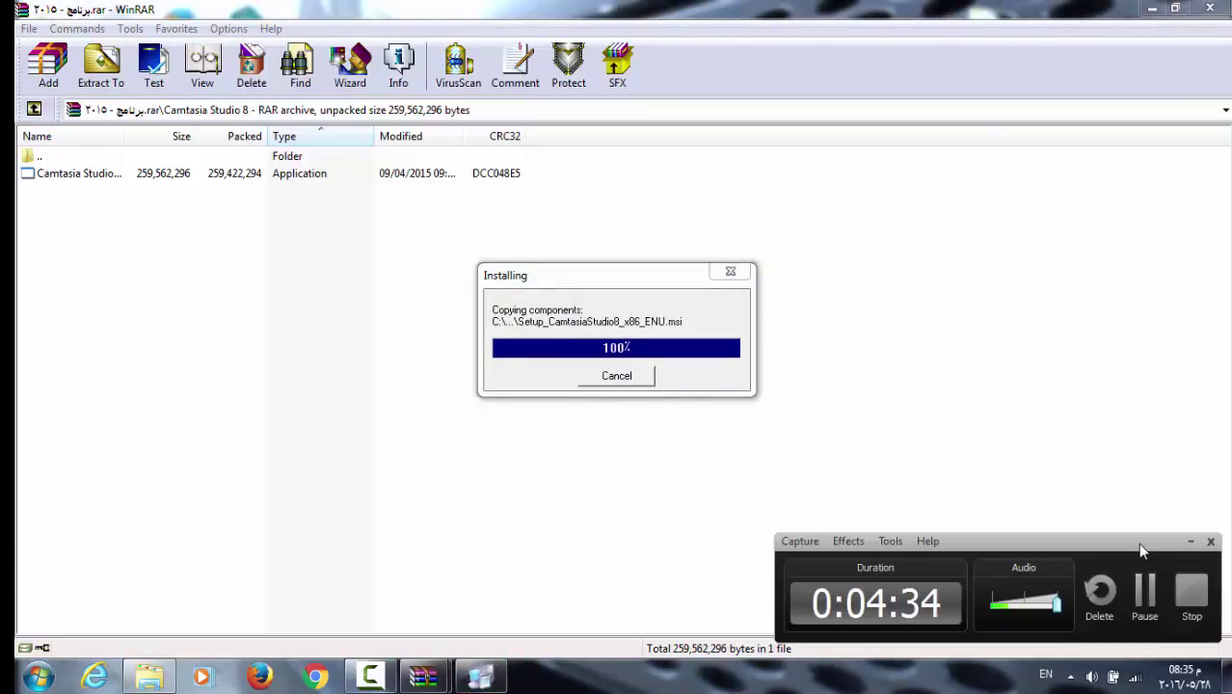
click(1190, 541)
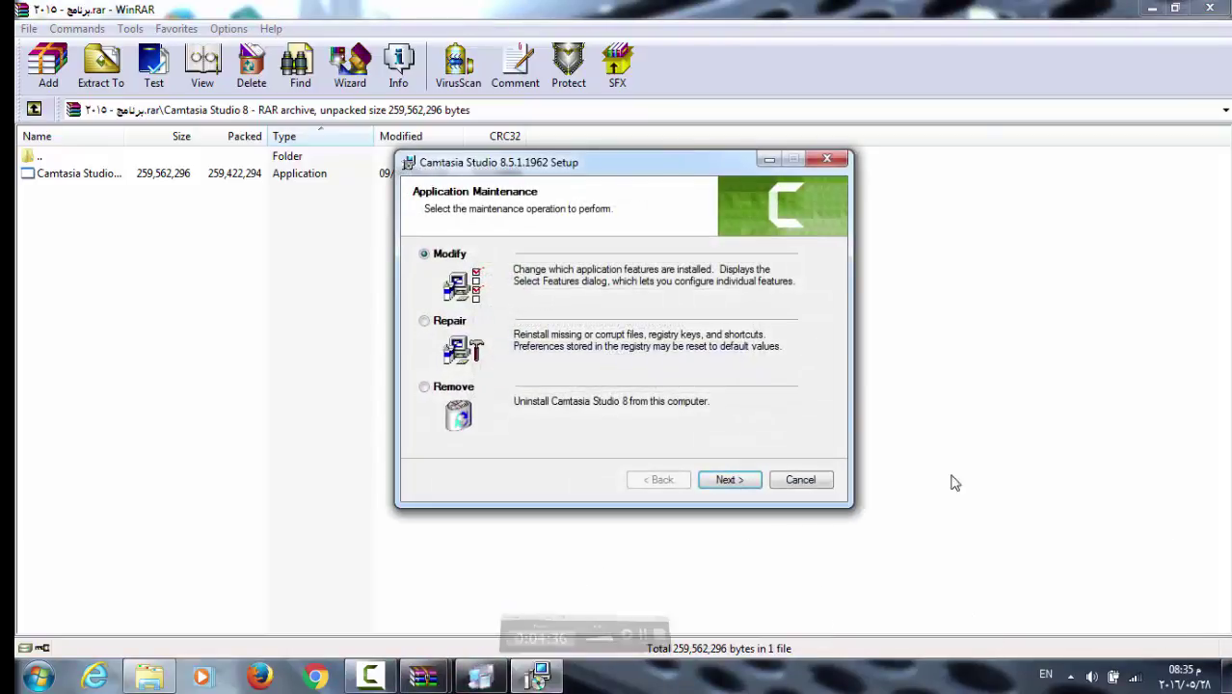
Repair the Camtasia Studio 8 installation, let the setup automatically close applications using its files, and finish the setup.
click(425, 322)
click(726, 479)
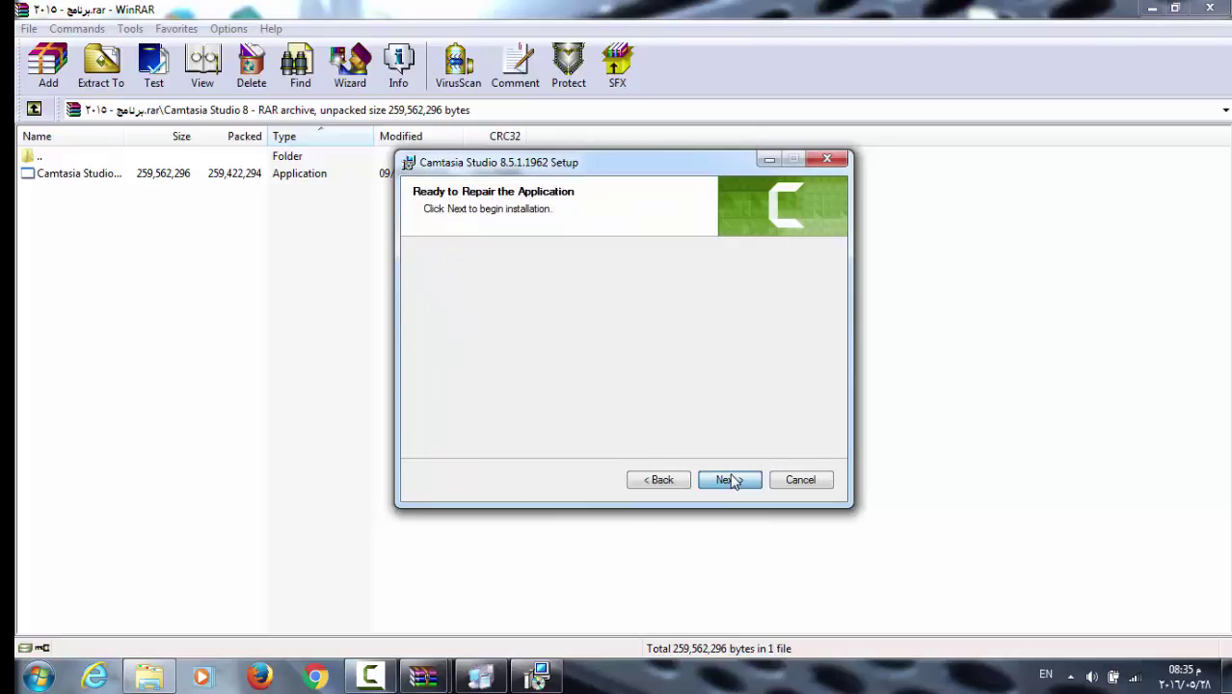
click(729, 479)
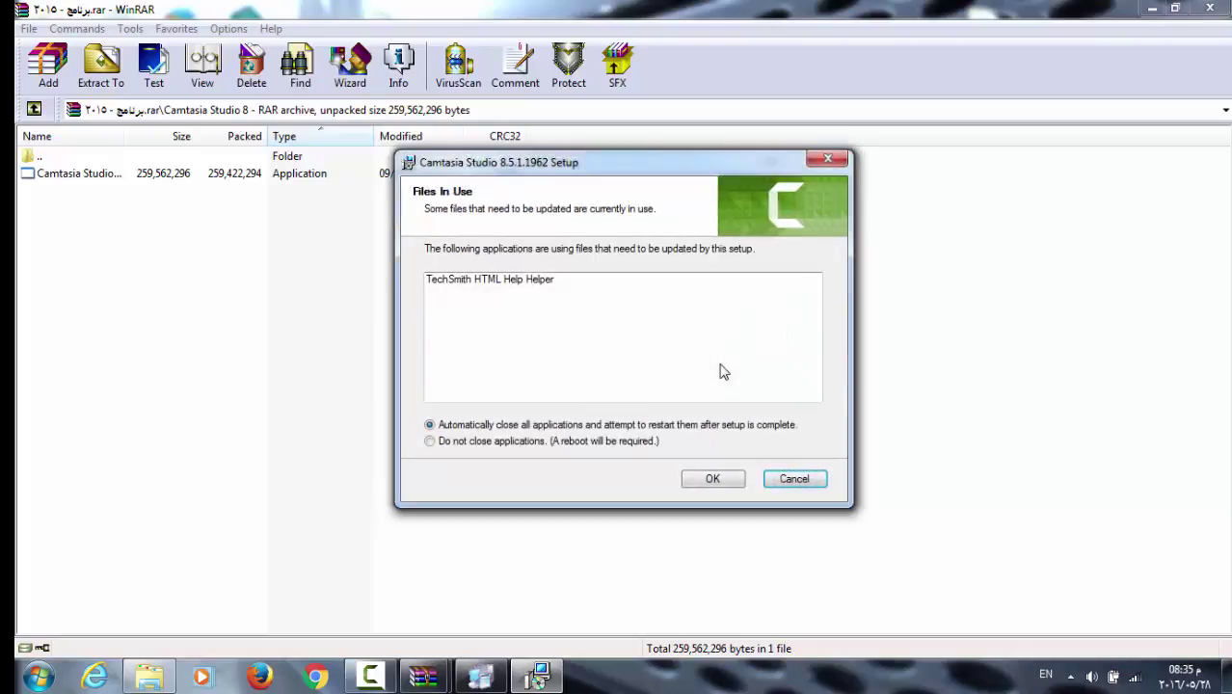
click(730, 482)
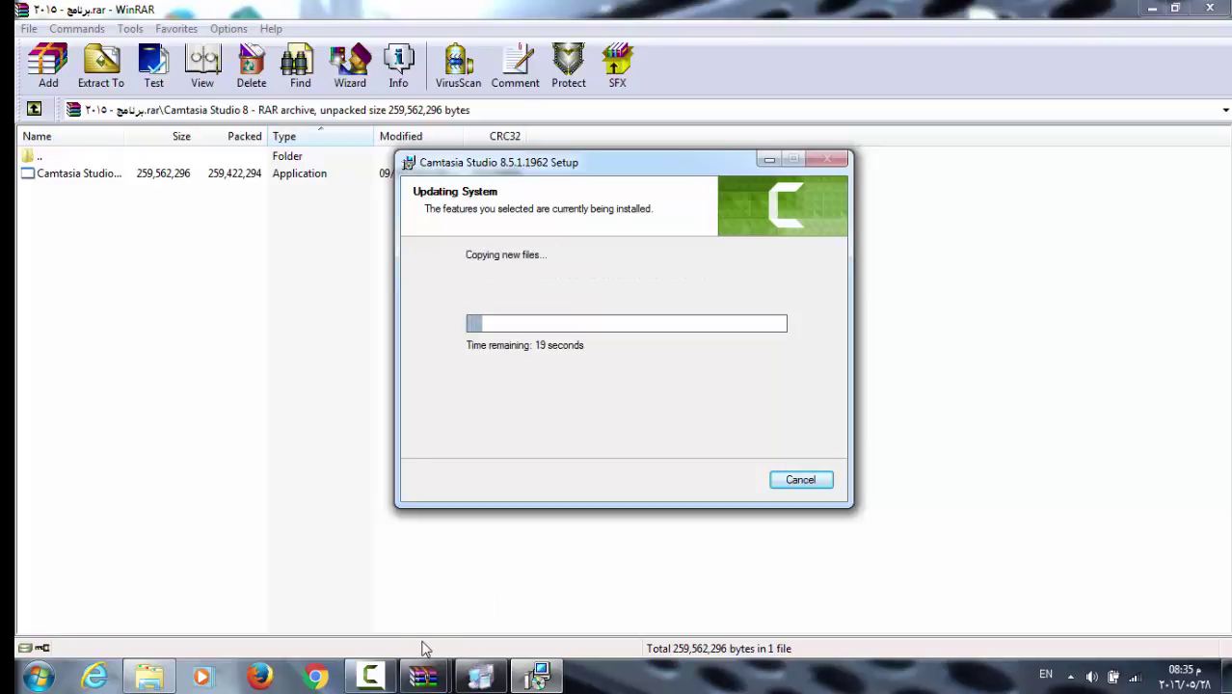
click(381, 683)
click(1149, 588)
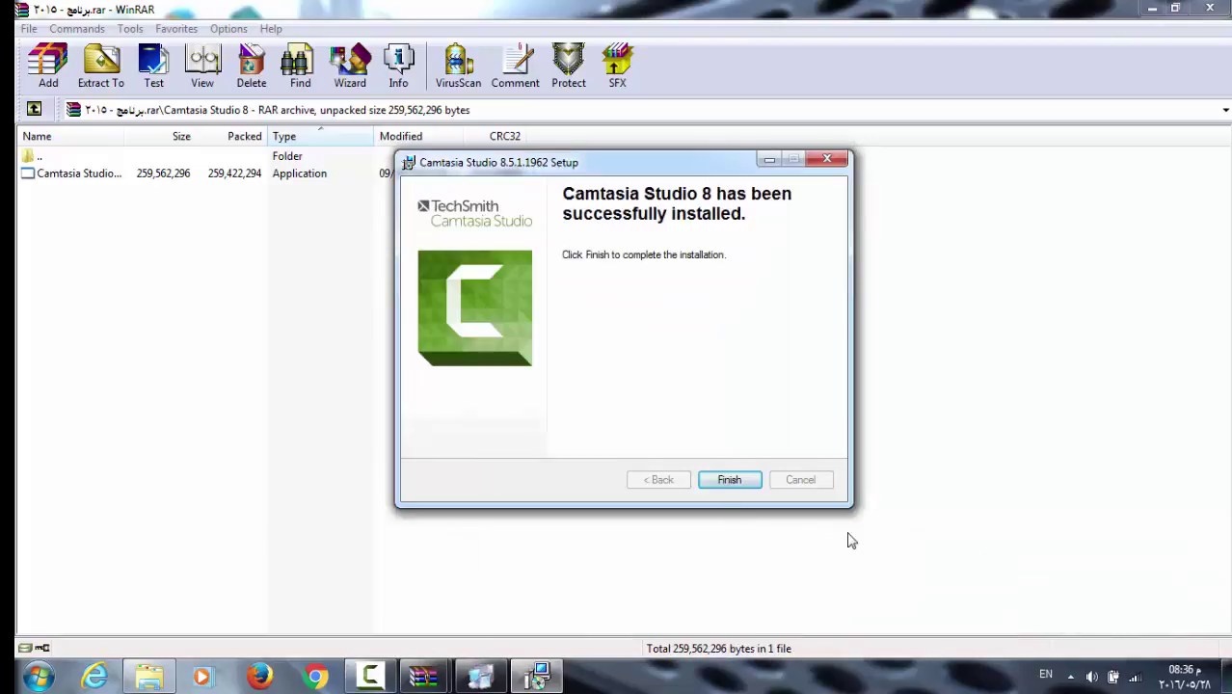
click(728, 479)
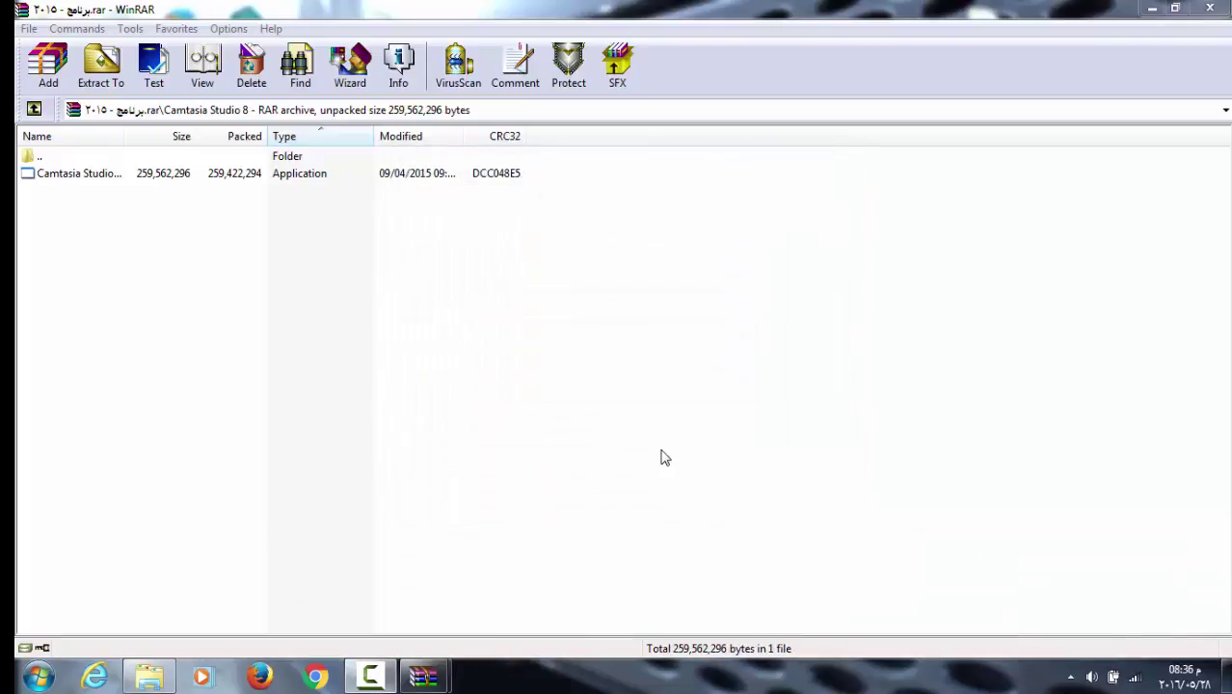
Close the archive, open the Read me file in the desktop's camtasia folder, and select the path C:\Windows\System32\drivers\etc.
click(1210, 11)
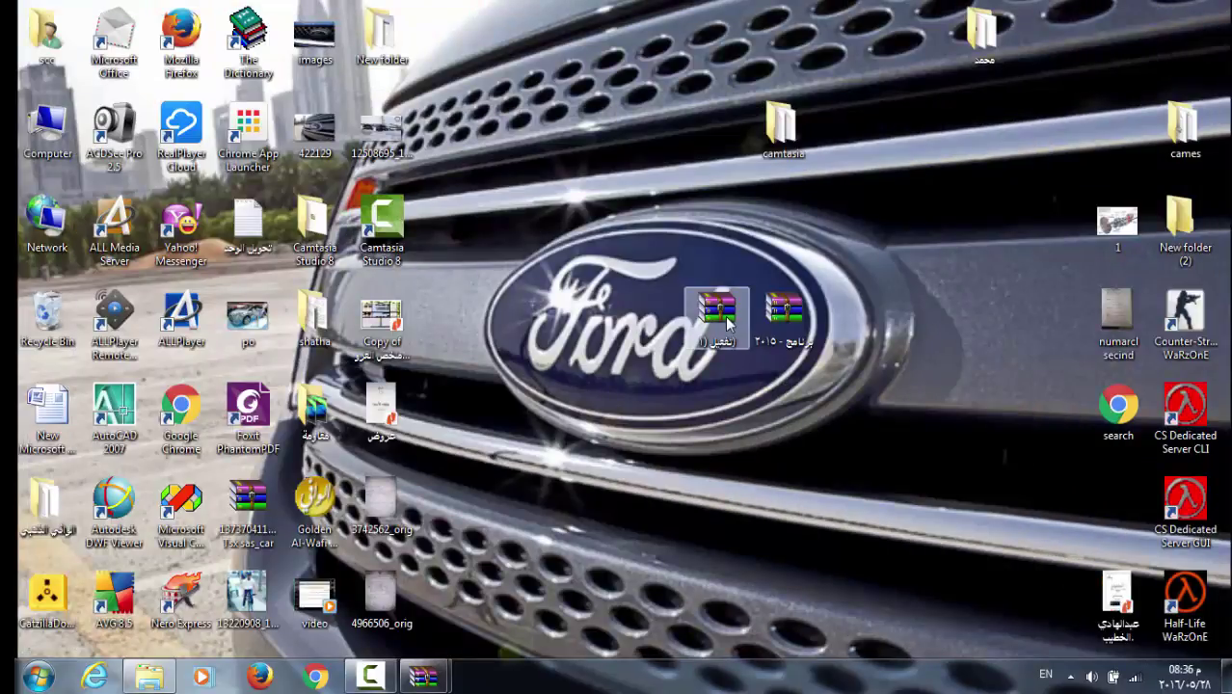
double_click(783, 140)
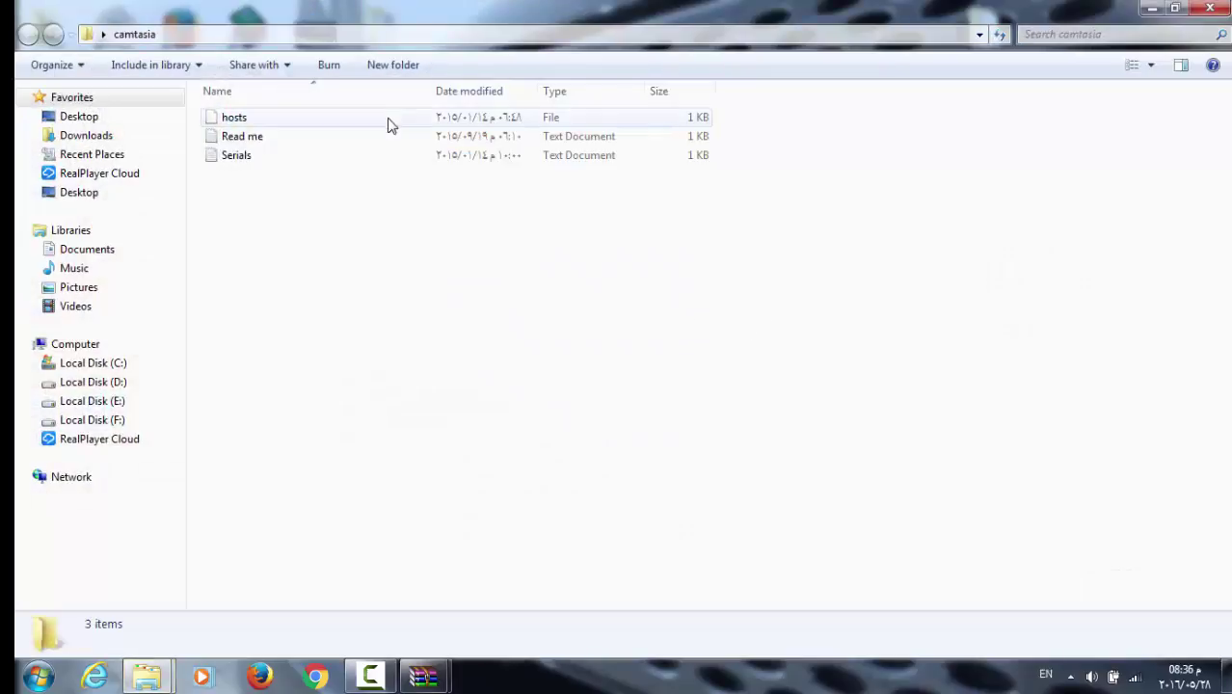
click(1175, 8)
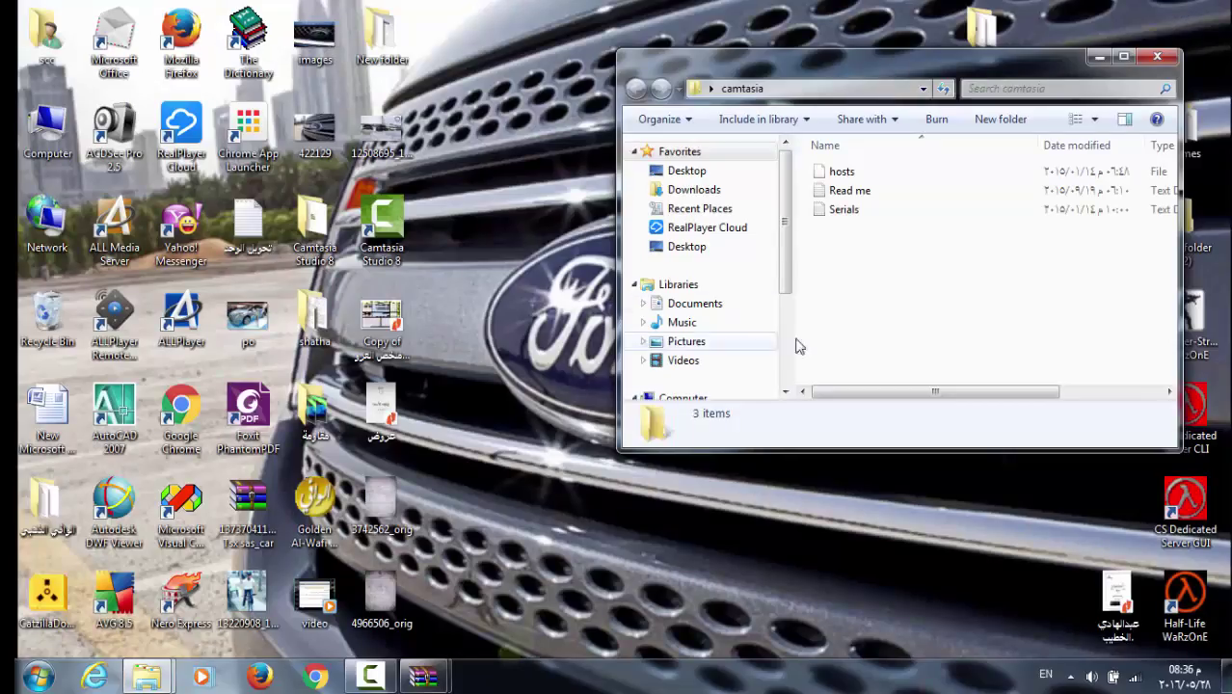
double_click(865, 171)
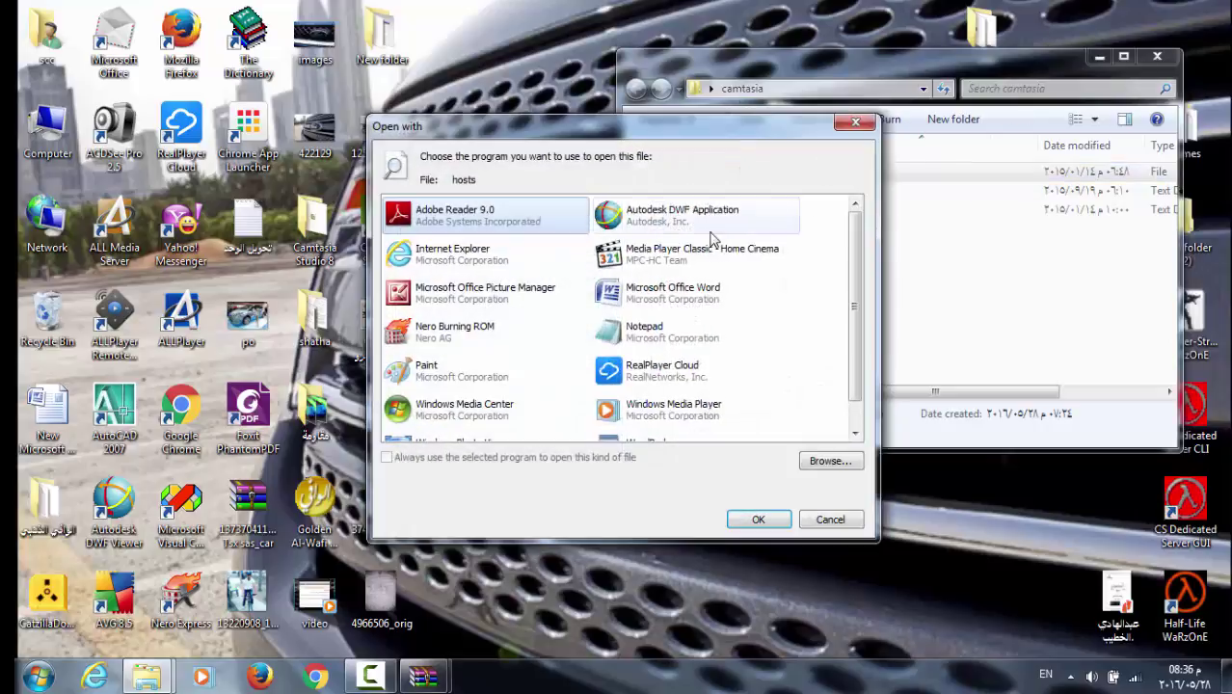
click(869, 125)
double_click(877, 197)
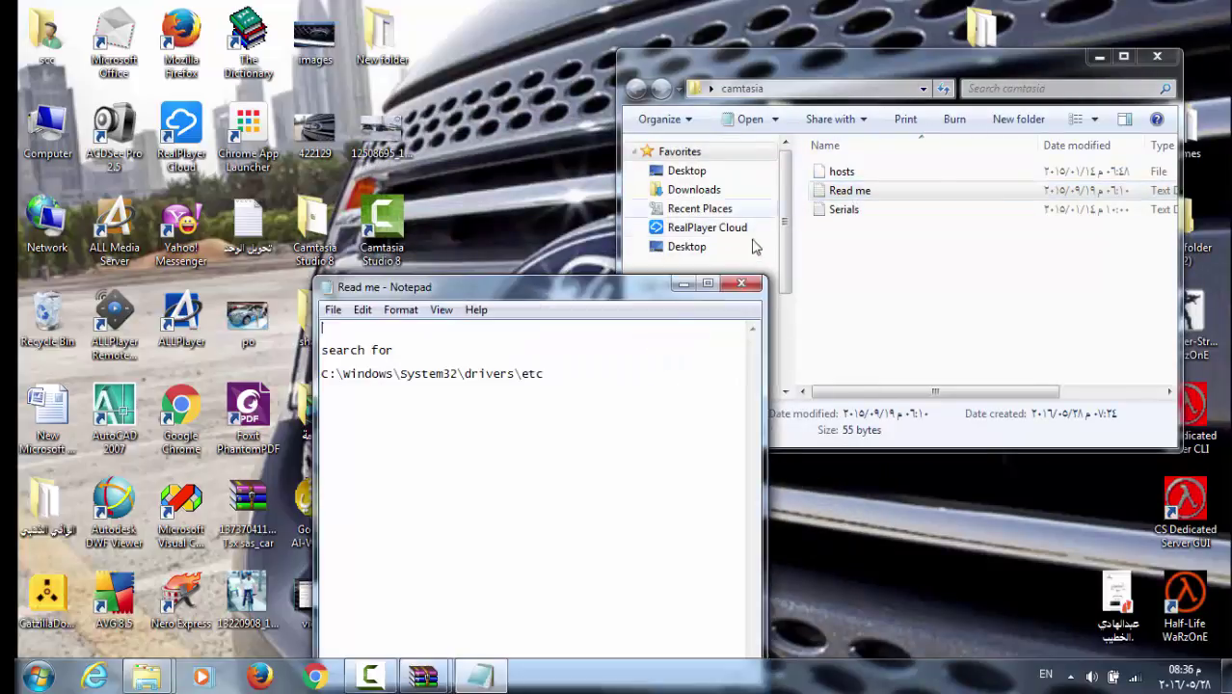
drag(322, 373, 546, 382)
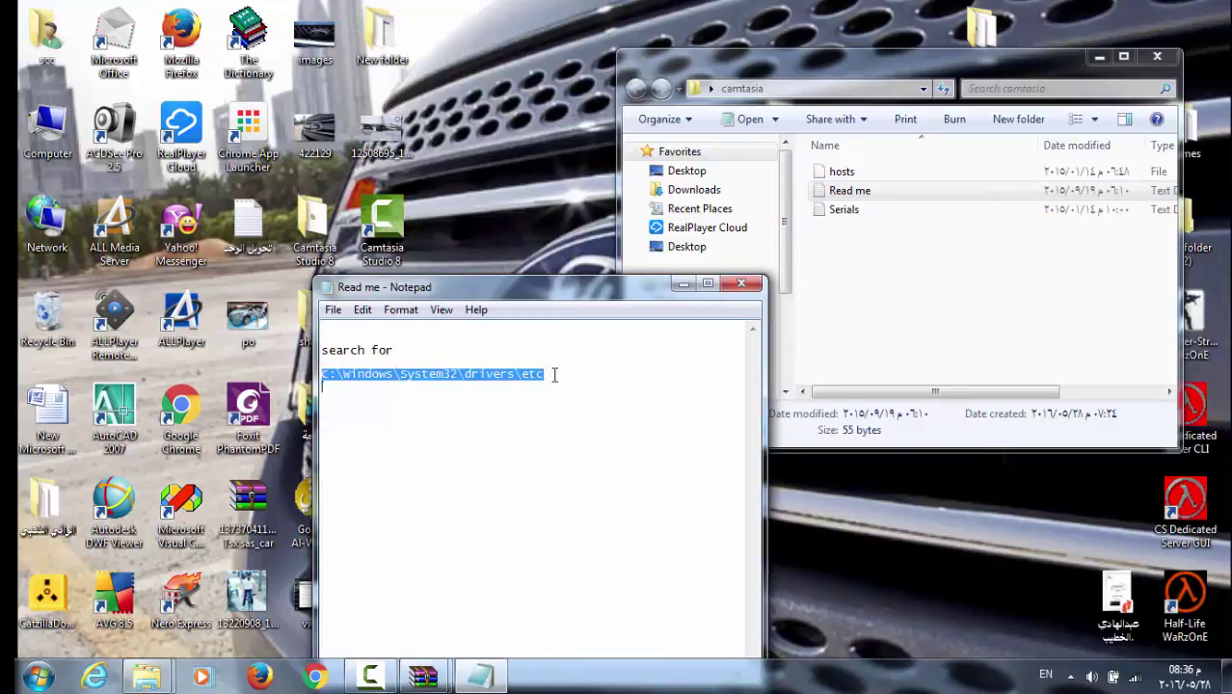
Open the folder C:\Windows\System32\drivers\etc in a separate Explorer window.
click(39, 678)
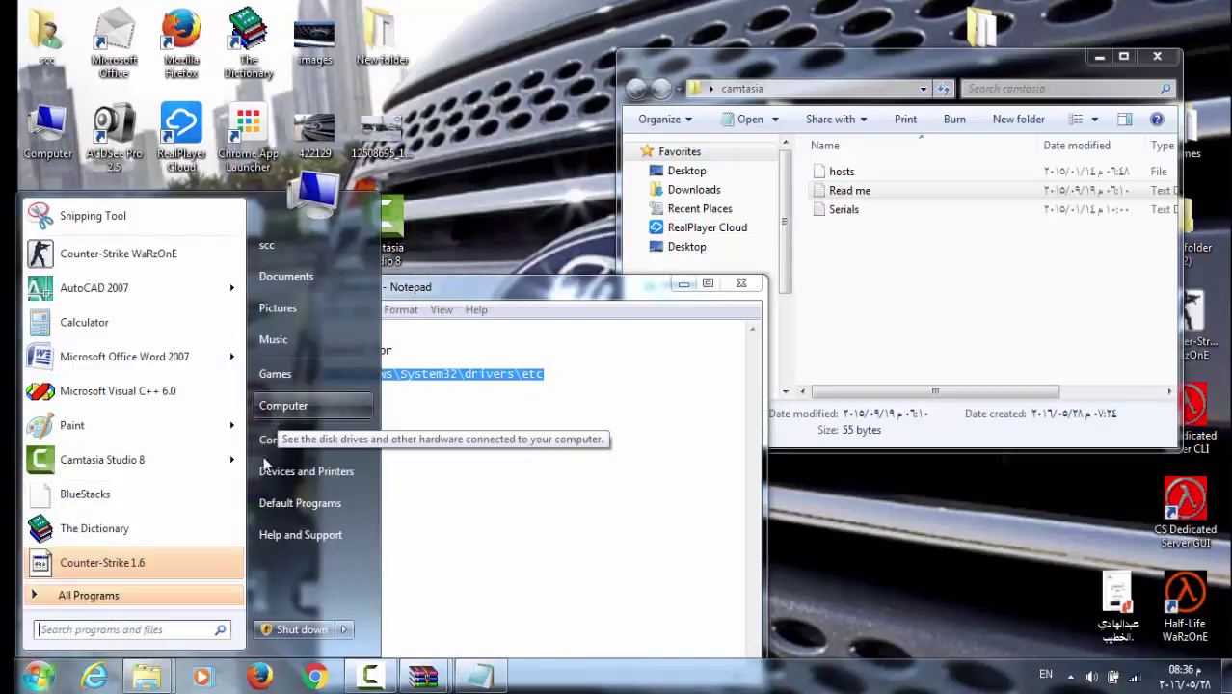
click(294, 406)
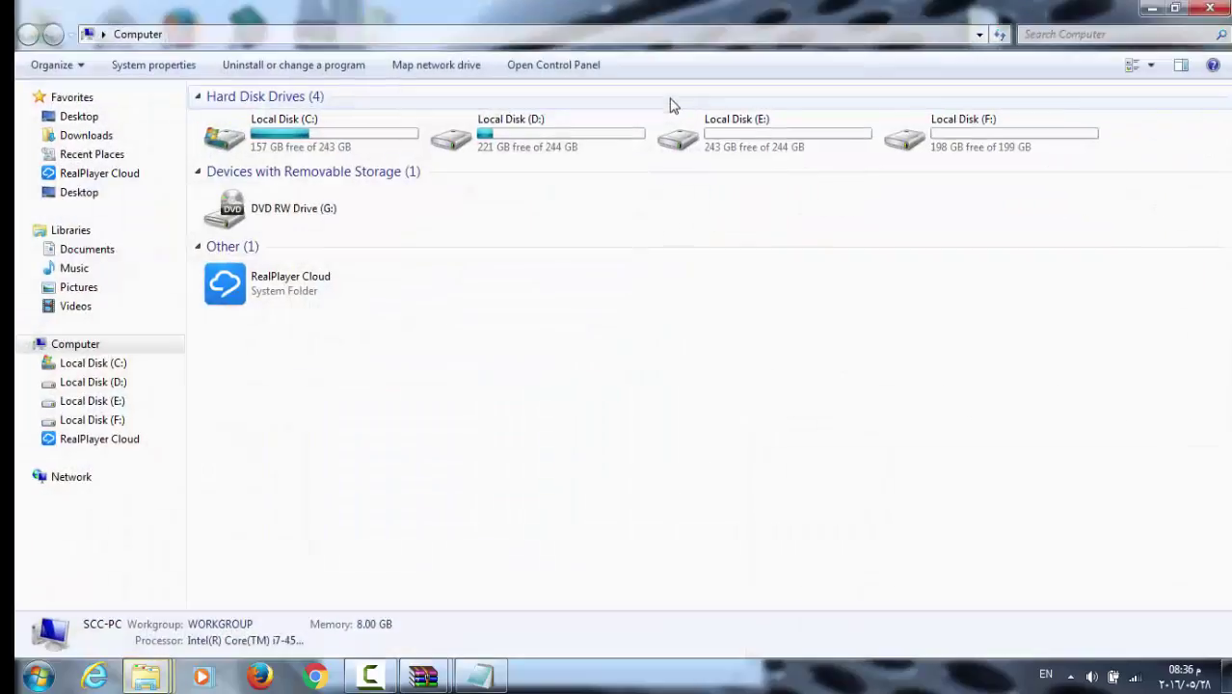
click(947, 38)
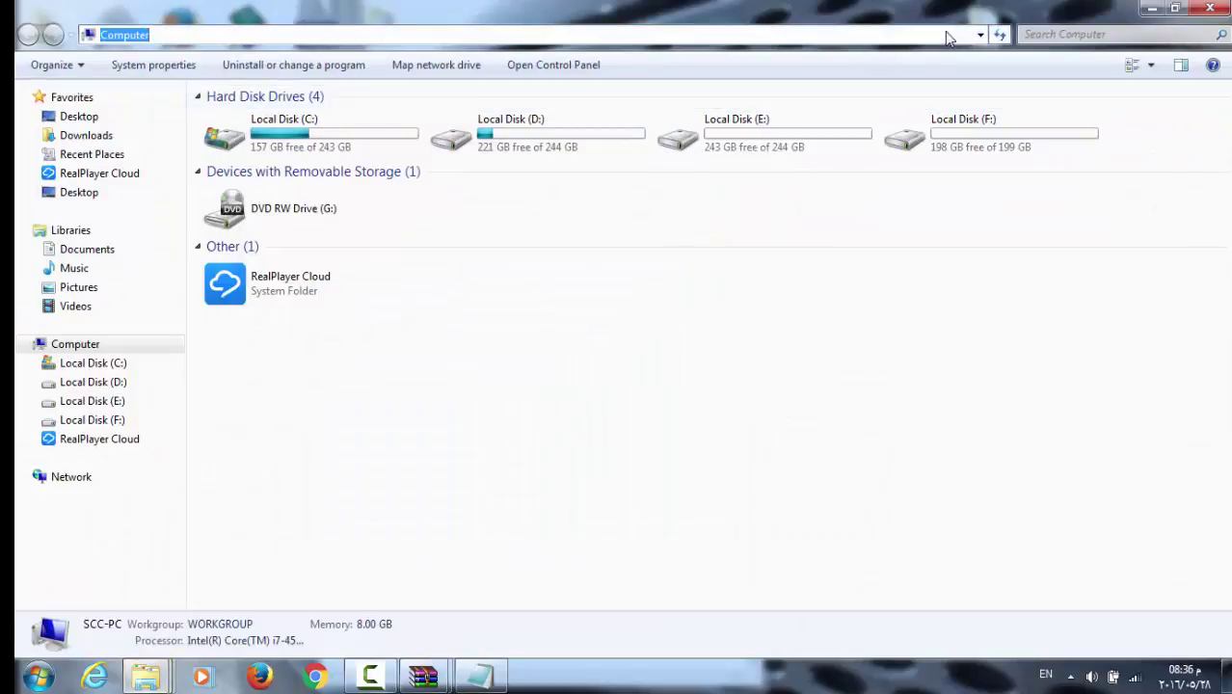
key(BackSpace)
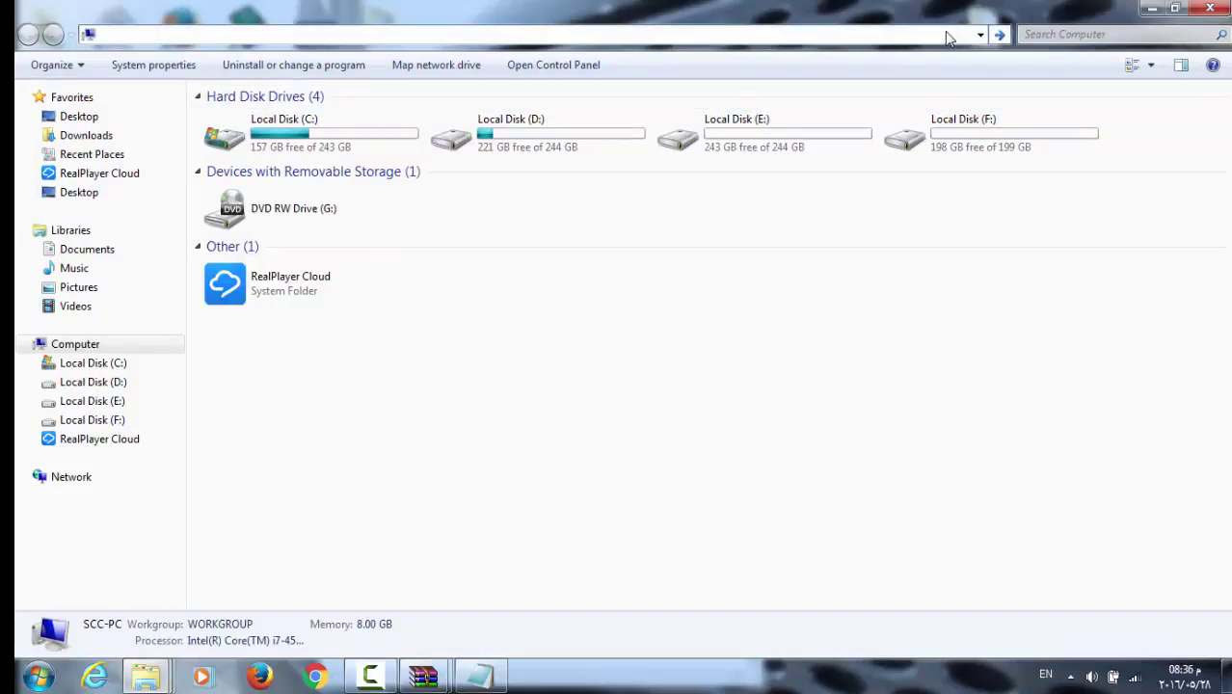
click(979, 34)
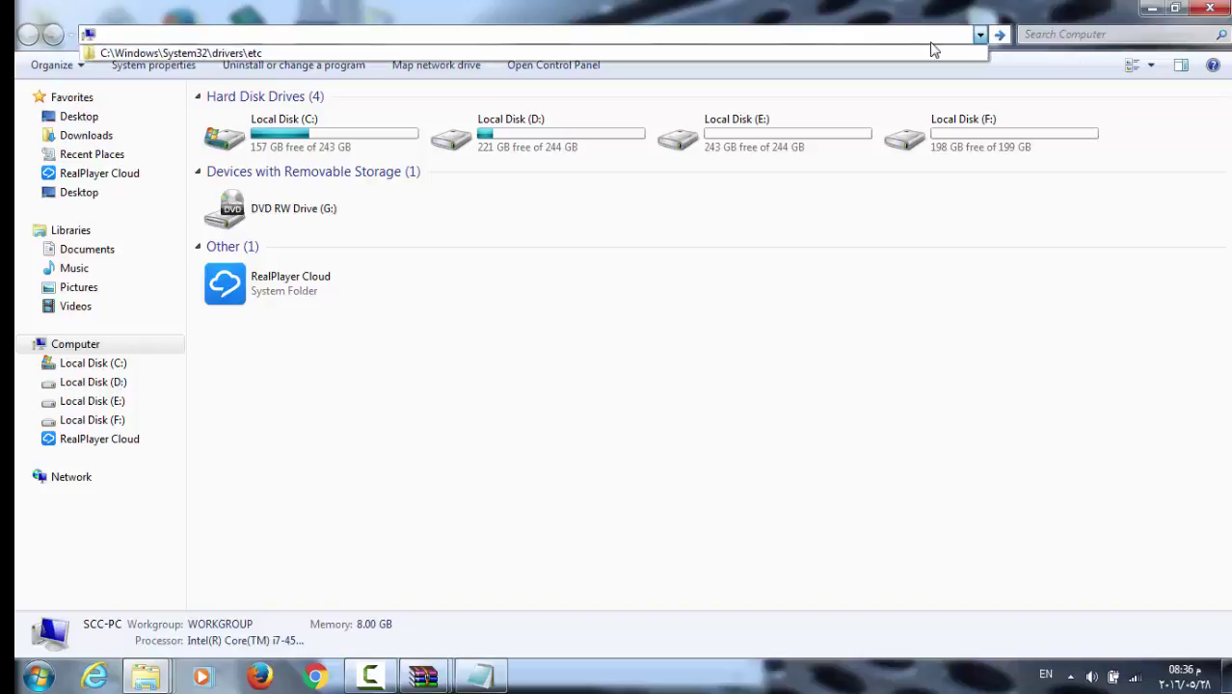
key(Escape)
click(979, 36)
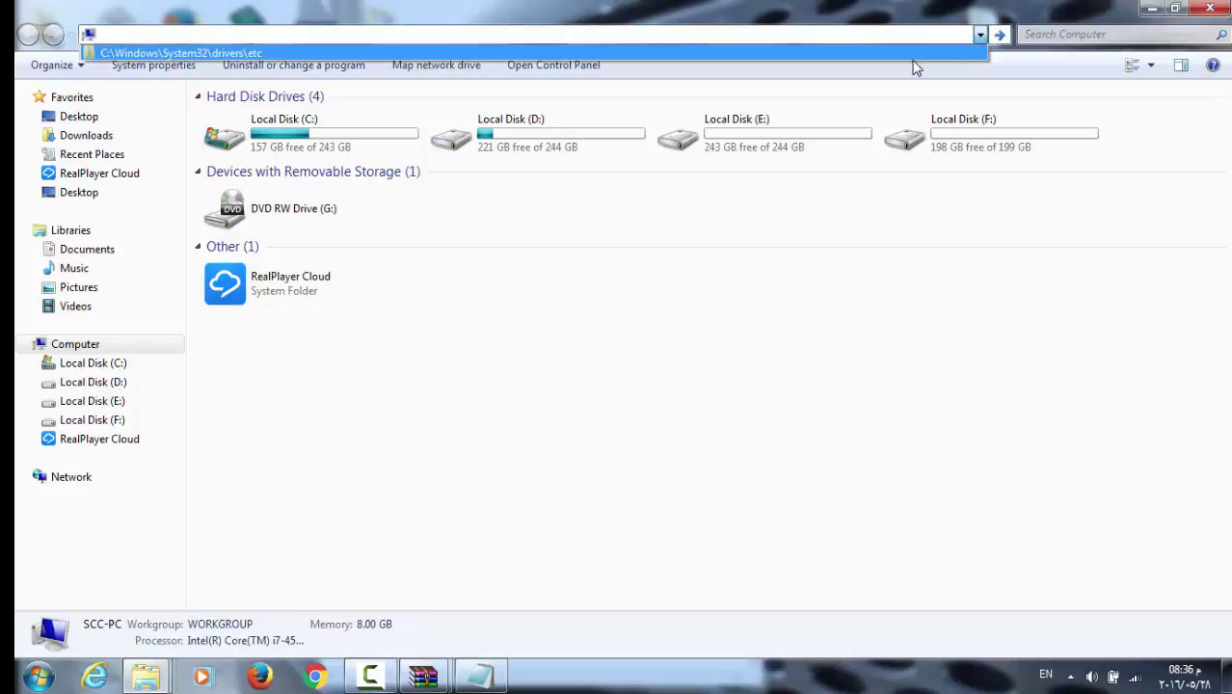
click(911, 57)
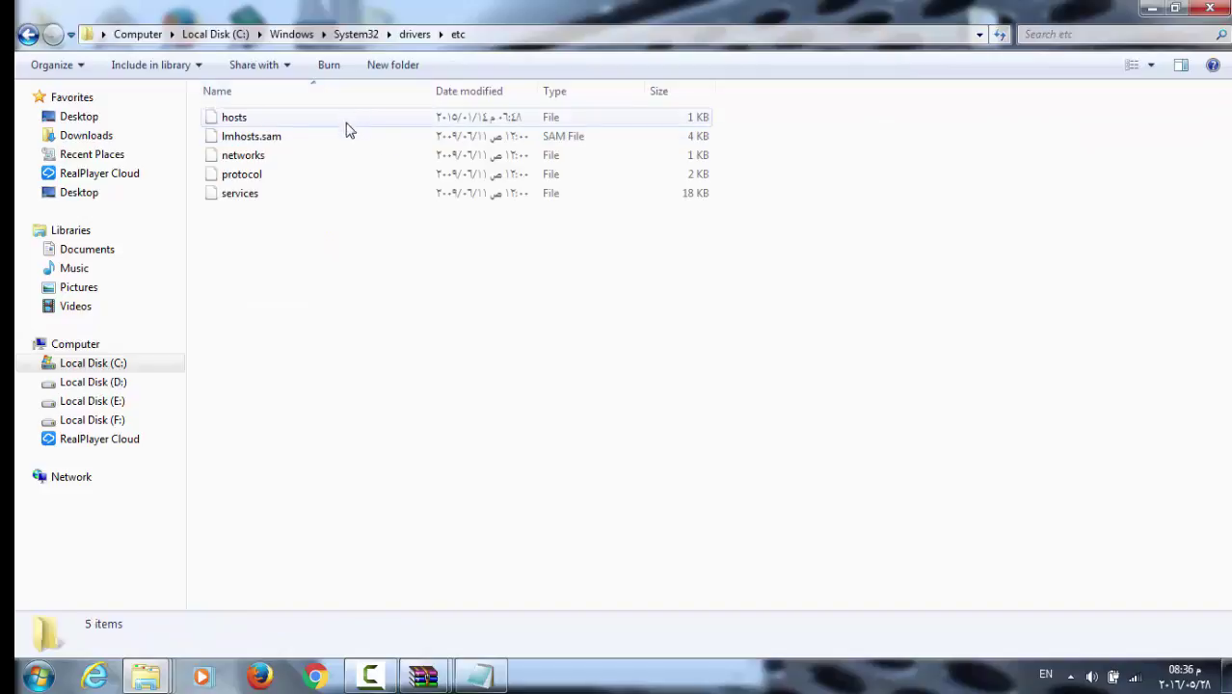
Place the etc folder window beside the desktop's camtasia folder window and copy the hosts file from the camtasia folder.
click(1175, 9)
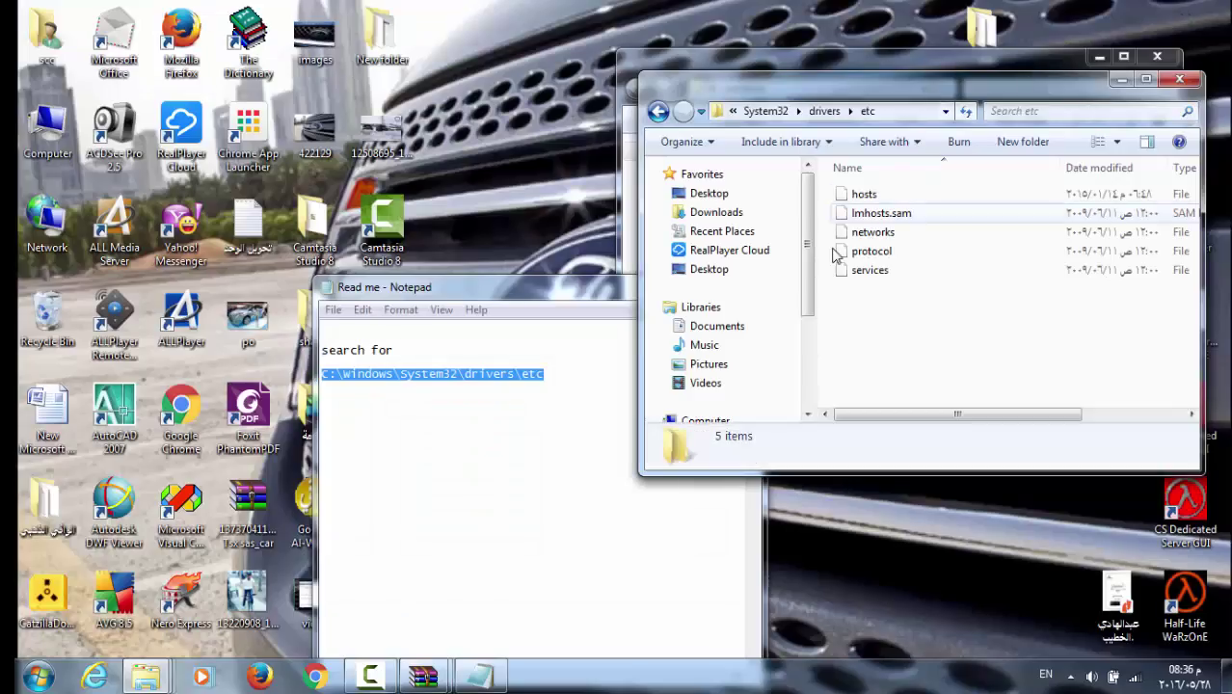
drag(865, 96, 366, 67)
click(884, 174)
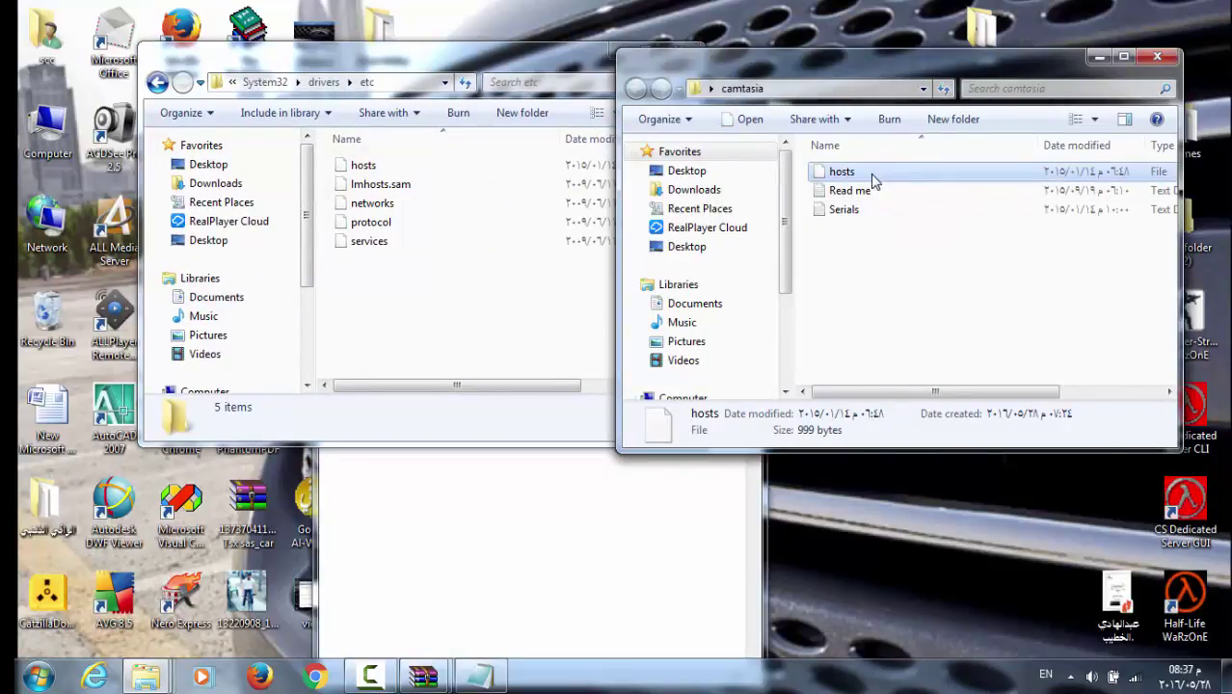
right_click(873, 177)
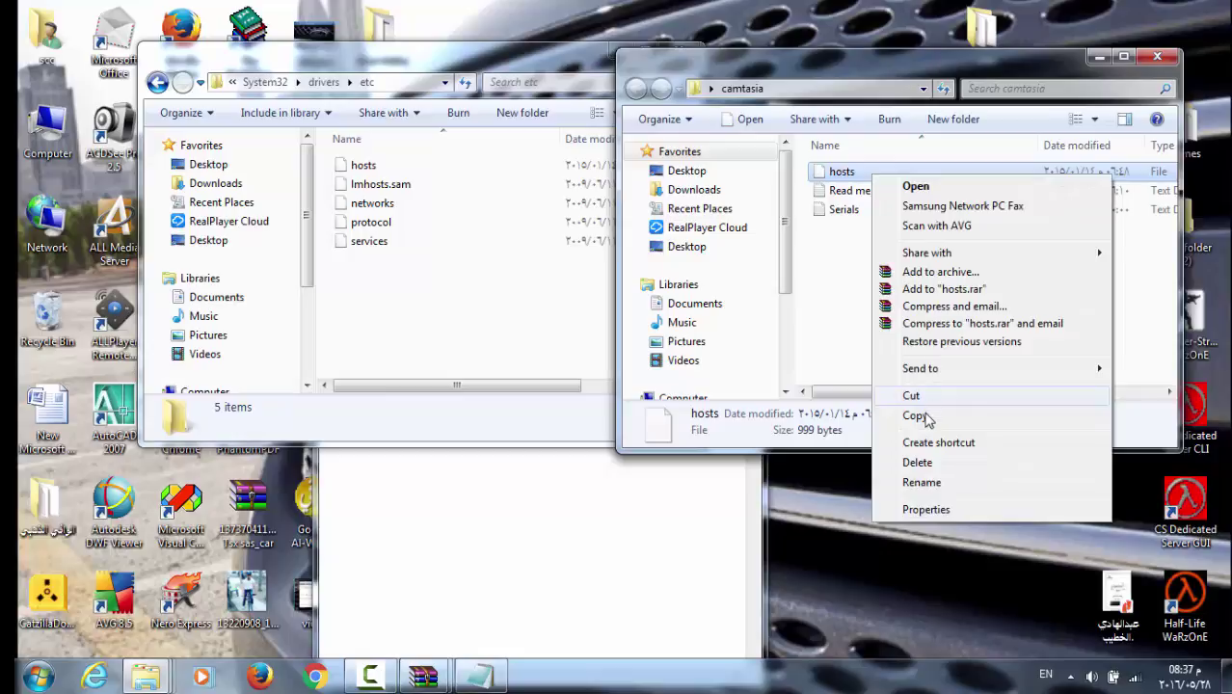
click(915, 415)
Paste the hosts file into the etc folder, replacing the existing file with administrator permission, and close that folder.
click(532, 319)
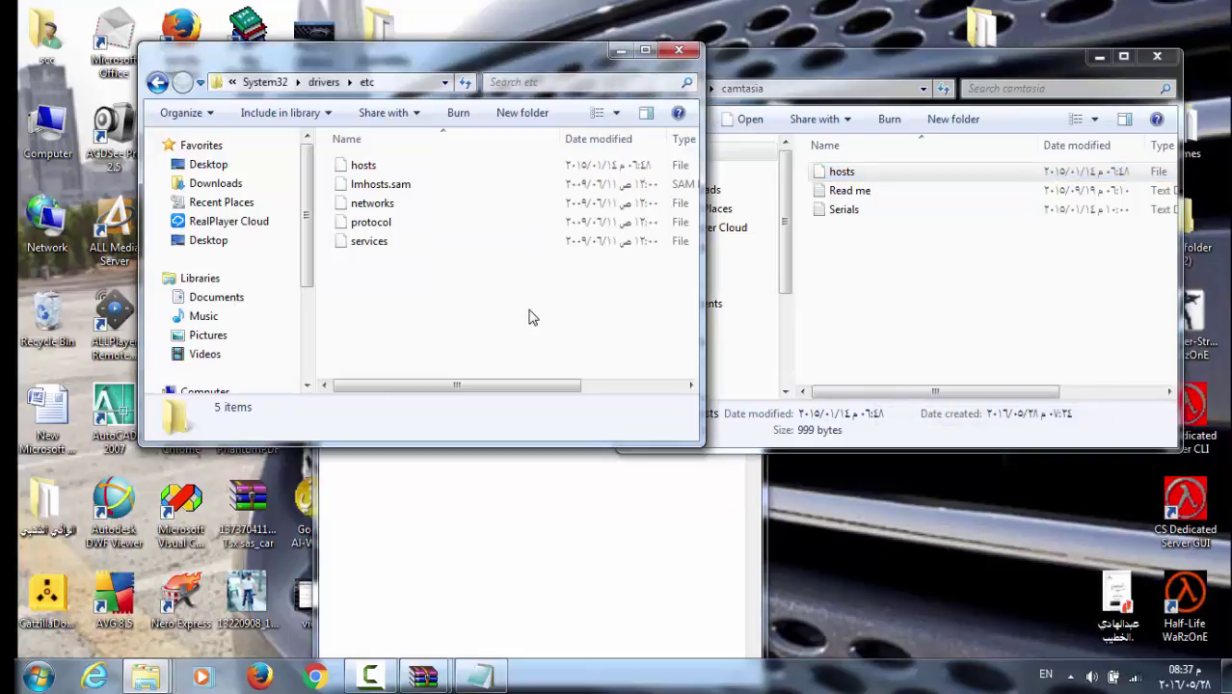
key(ctrl+v)
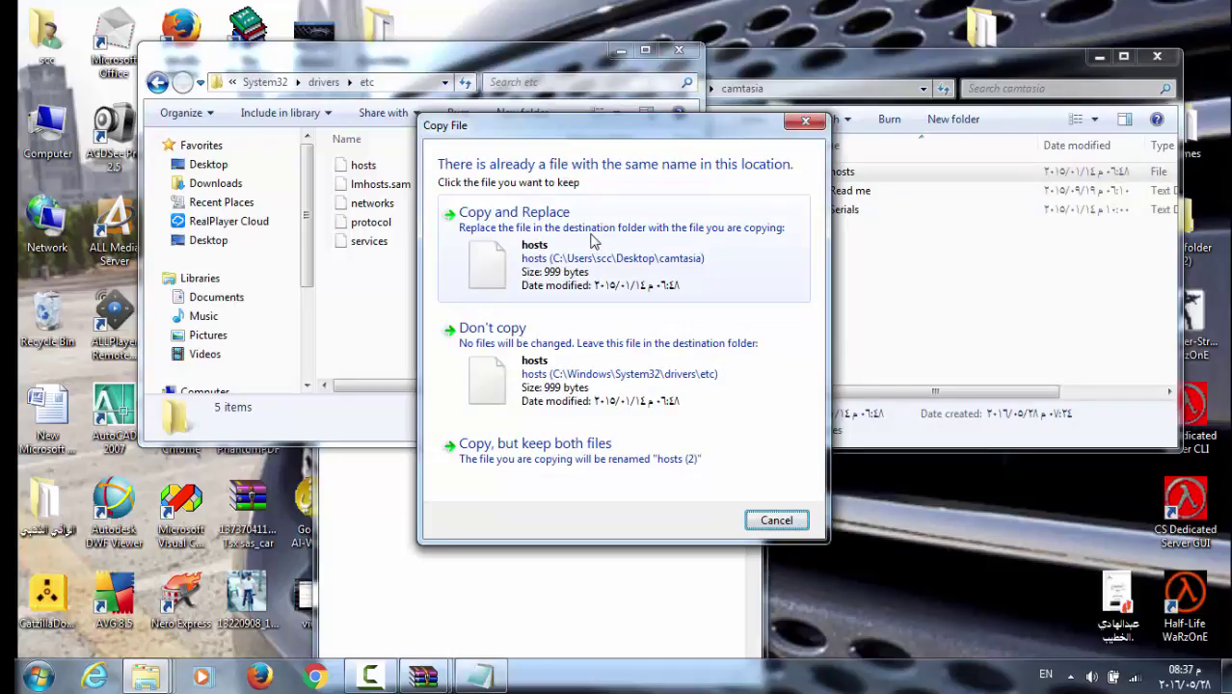
click(593, 241)
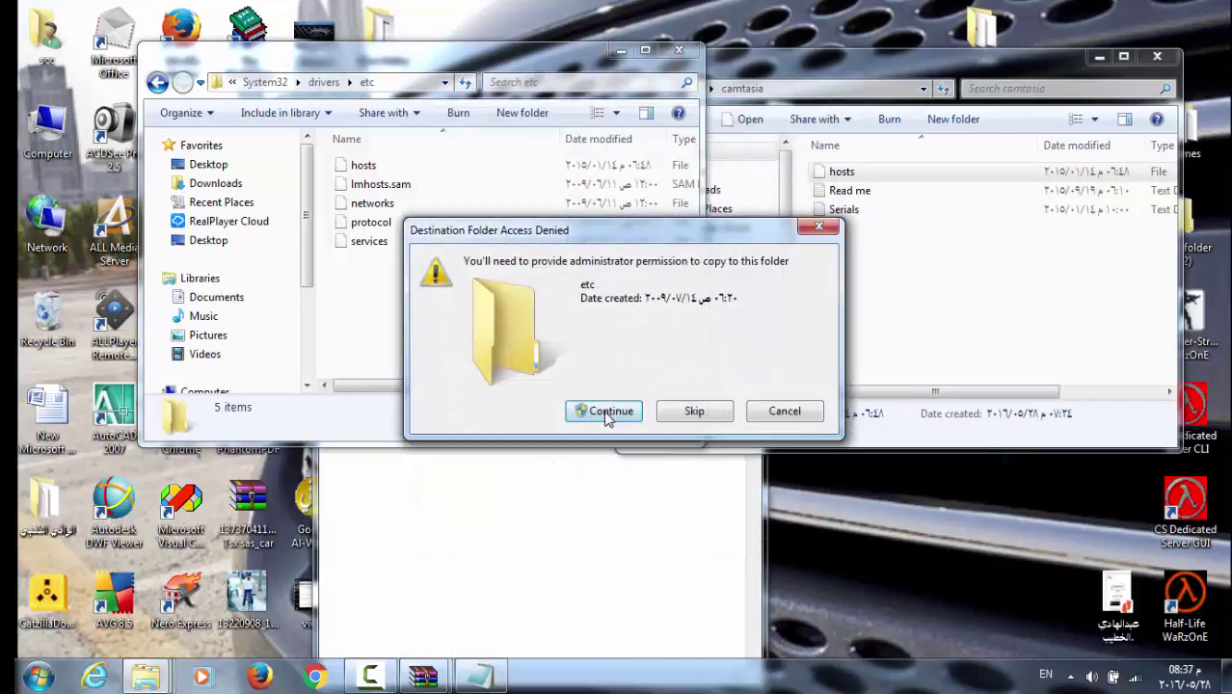
click(606, 412)
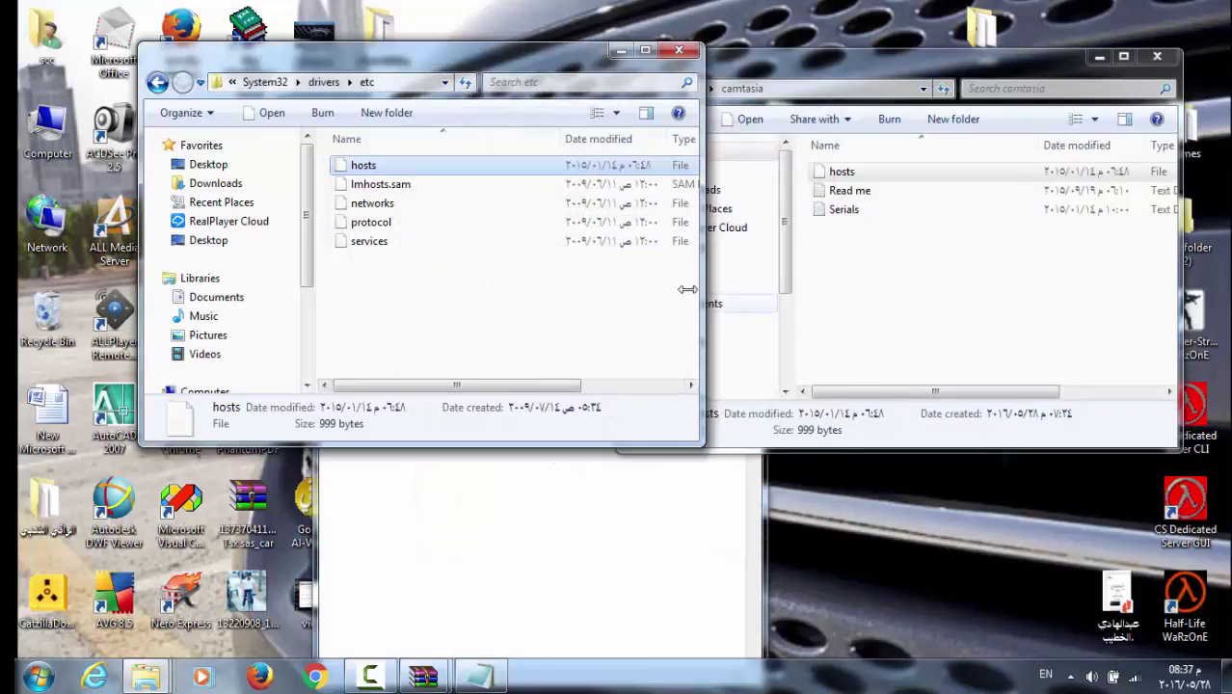
click(678, 49)
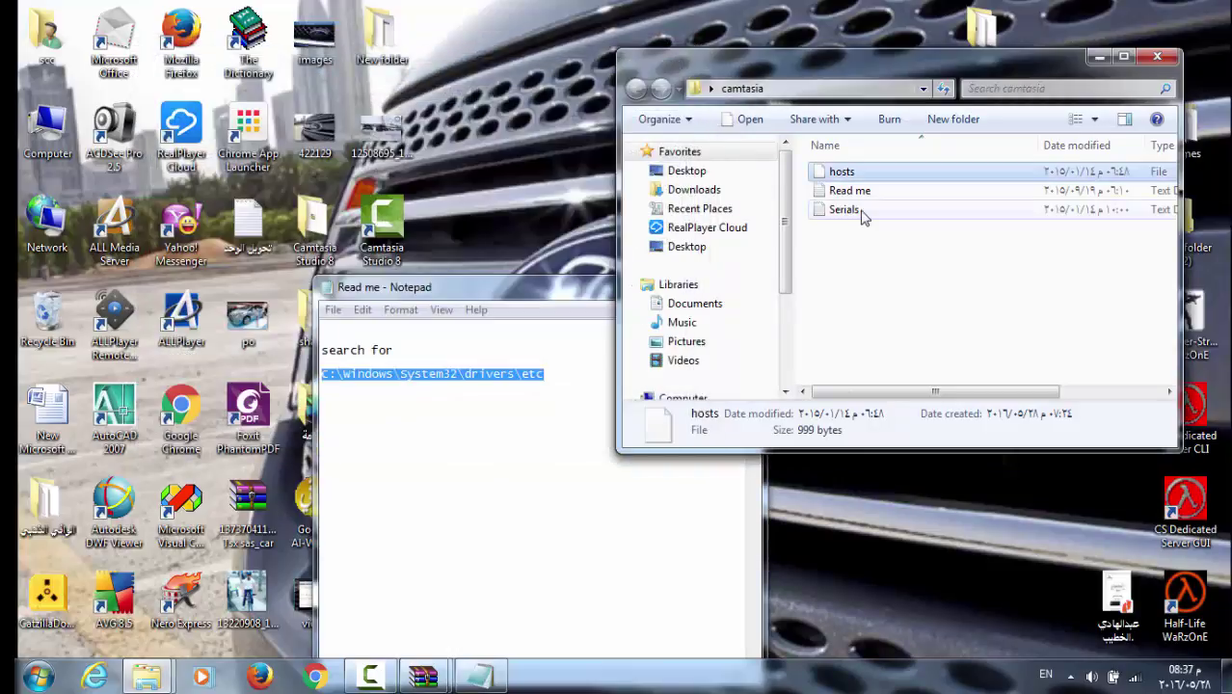
Open the Serials file from the camtasia folder, start Camtasia Studio 8, and highlight part of the first listed serial.
double_click(866, 209)
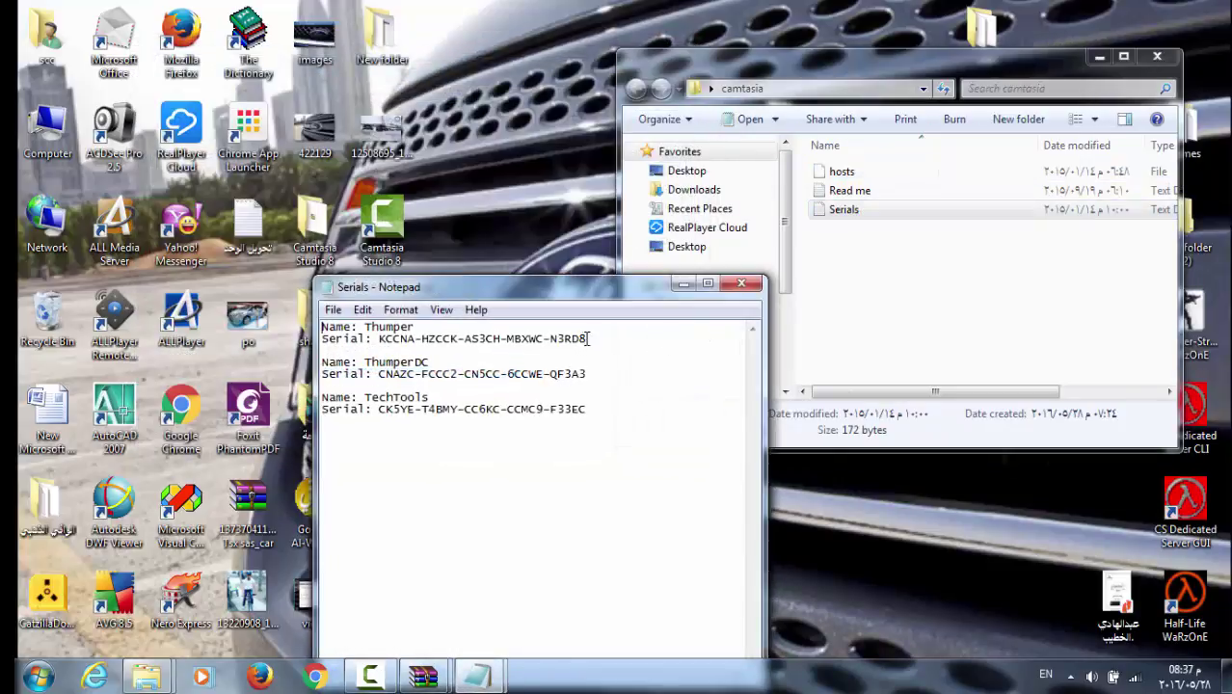
drag(776, 74, 839, 268)
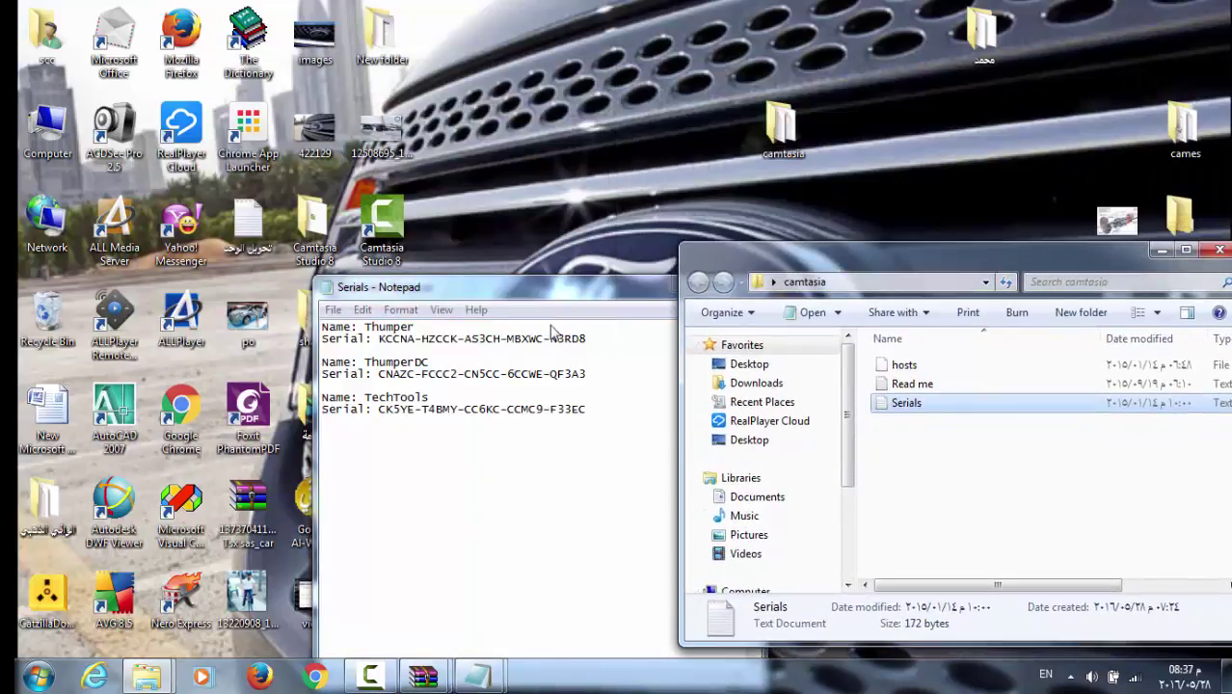
click(370, 234)
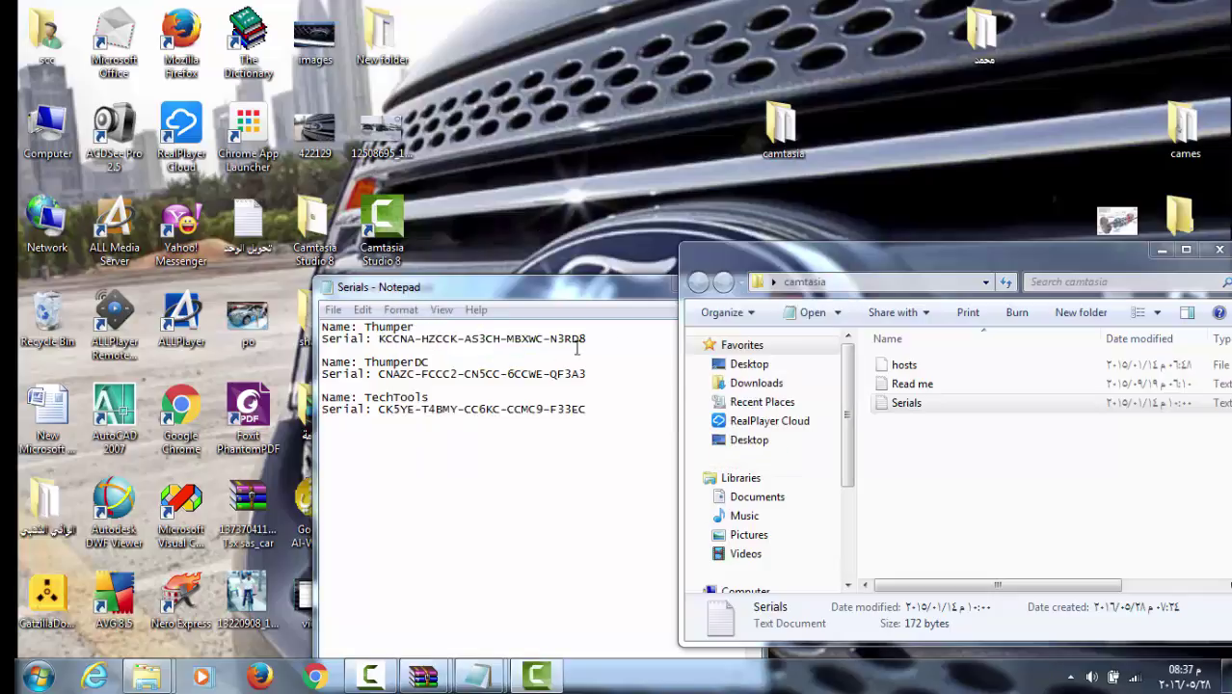
drag(600, 340, 462, 342)
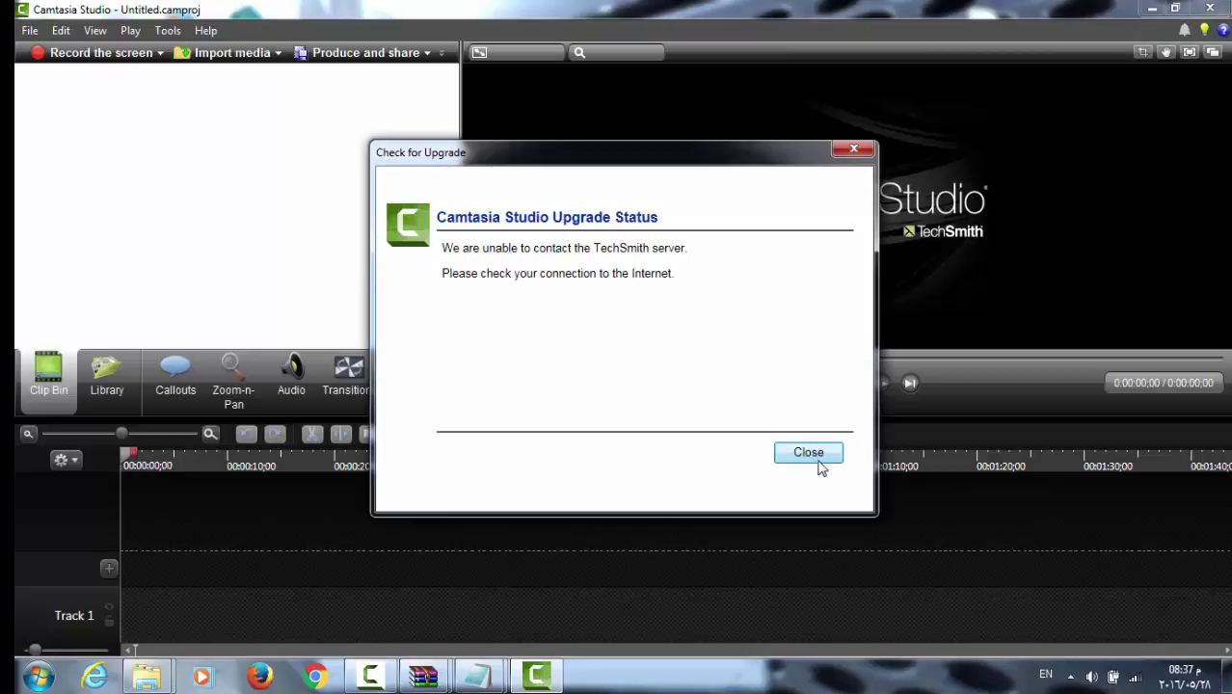
Dismiss Camtasia Studio's upgrade status and welcome dialogs, and close the program.
click(809, 453)
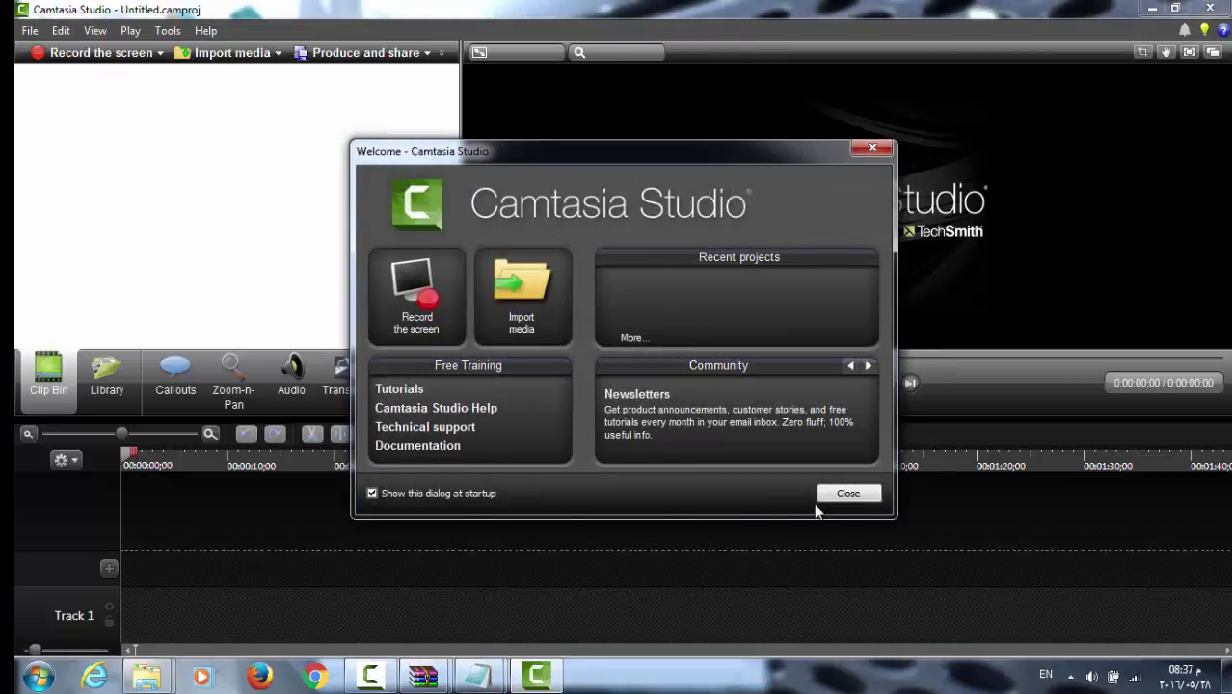
click(866, 494)
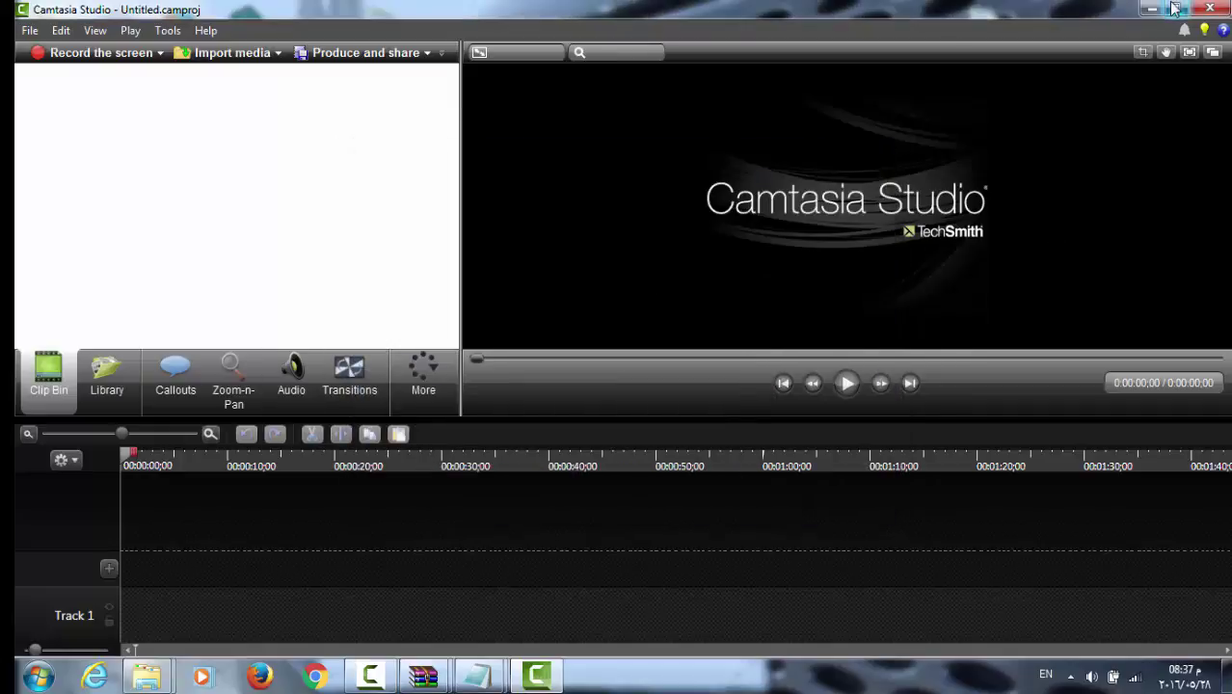
click(1210, 8)
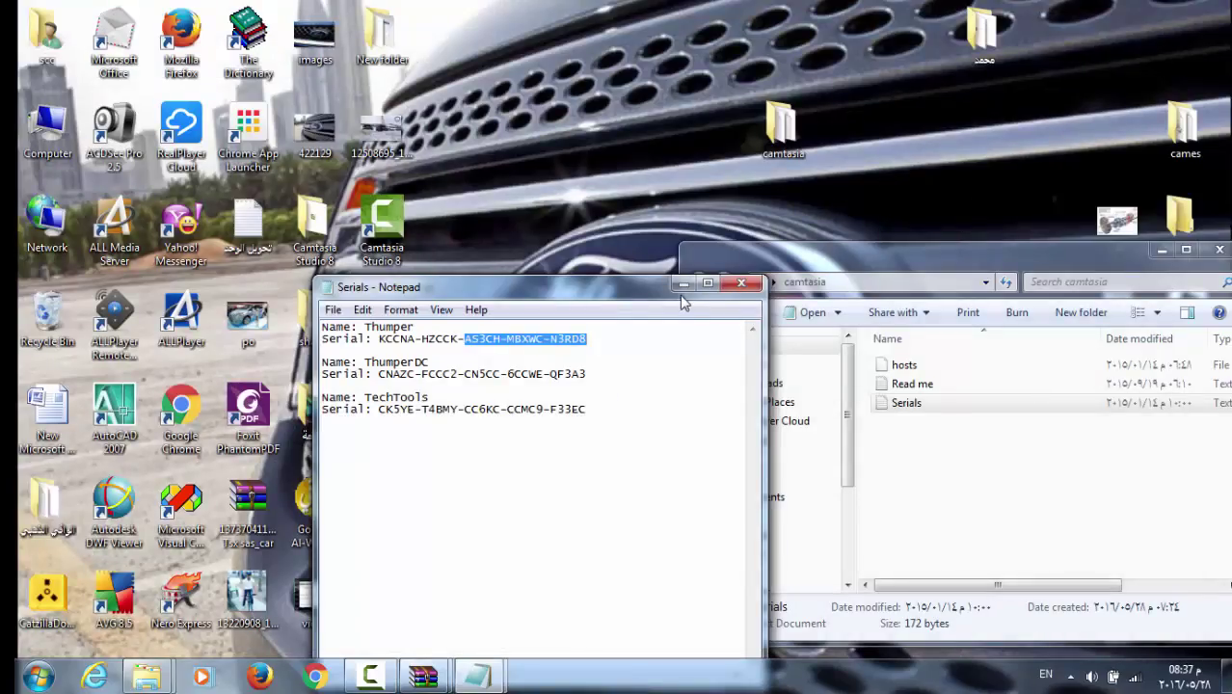